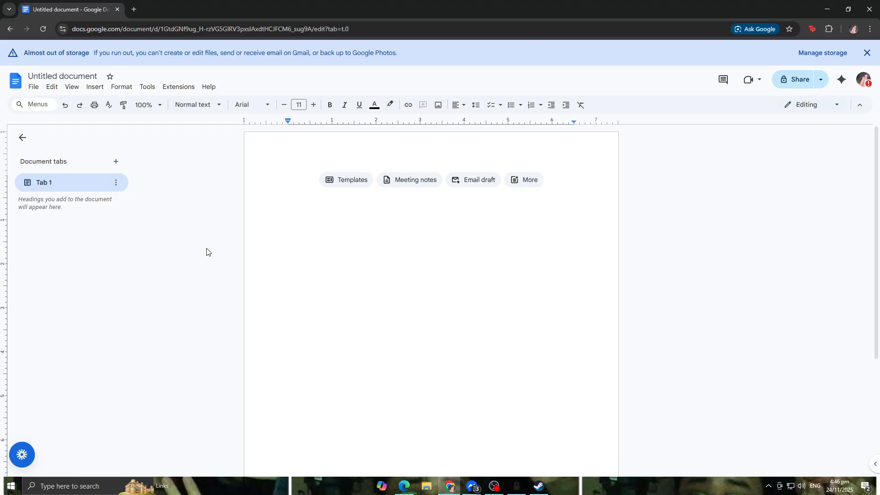
# - Insert a table with five columns and five rows into the blank document
pyautogui.click(98, 87)
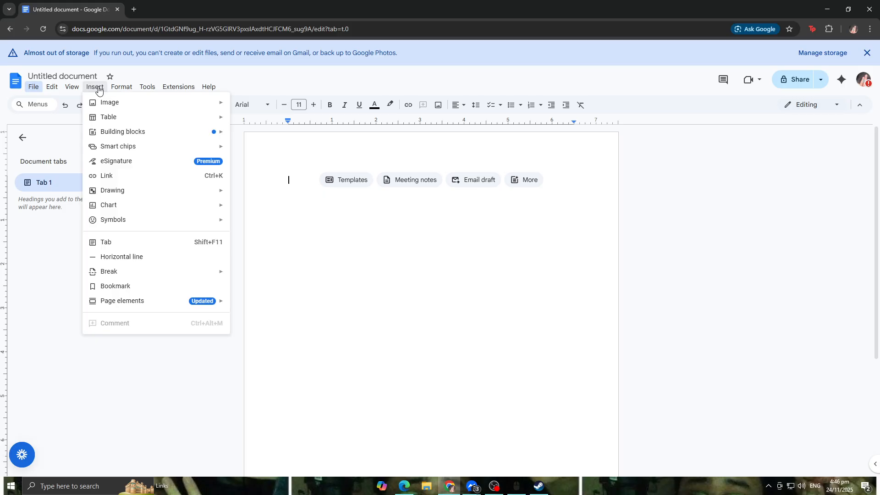
pyautogui.moveTo(122, 123)
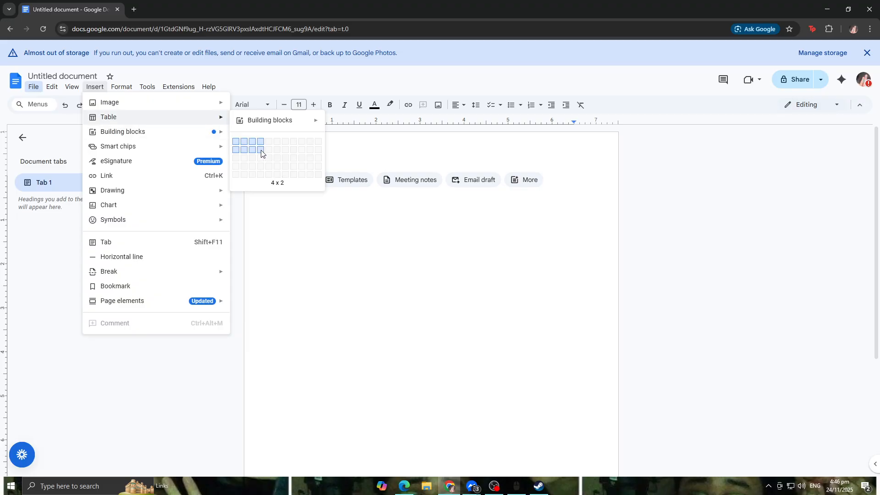
pyautogui.click(269, 175)
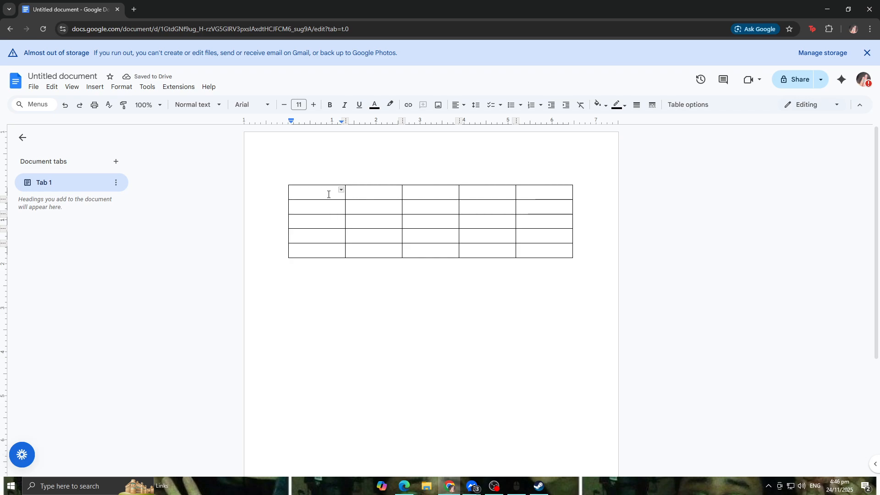
# - Fill the five cells of the table's first row with Monday, Tuesday, Wednesday, Thursday and Friday
pyautogui.write('K')
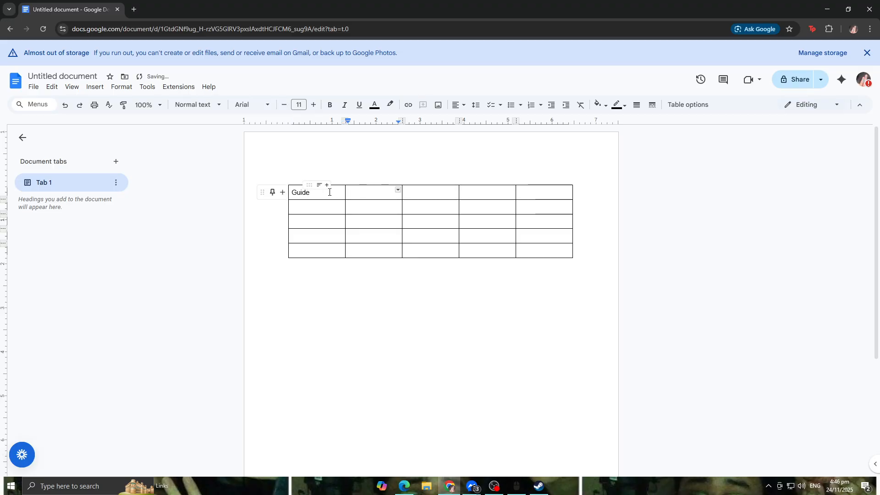
pyautogui.moveTo(328, 192); pyautogui.dragTo(285, 193)
pyautogui.write('Monday')
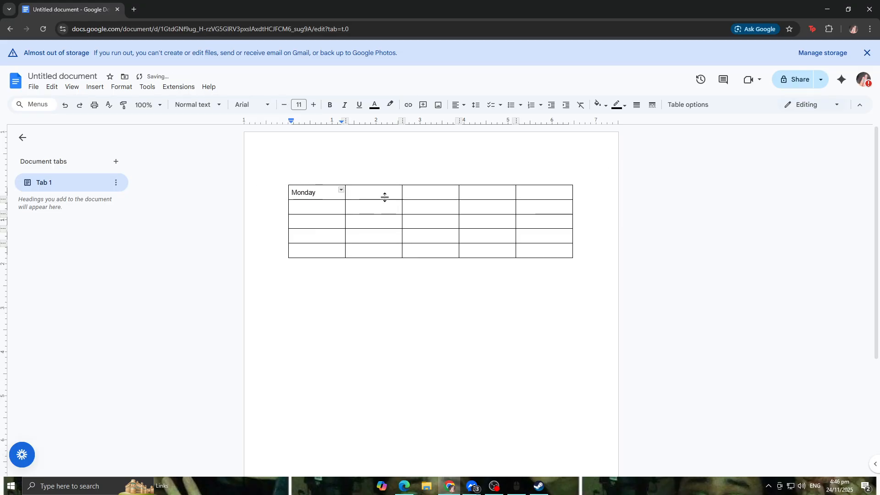
pyautogui.moveTo(328, 192); pyautogui.dragTo(280, 192)
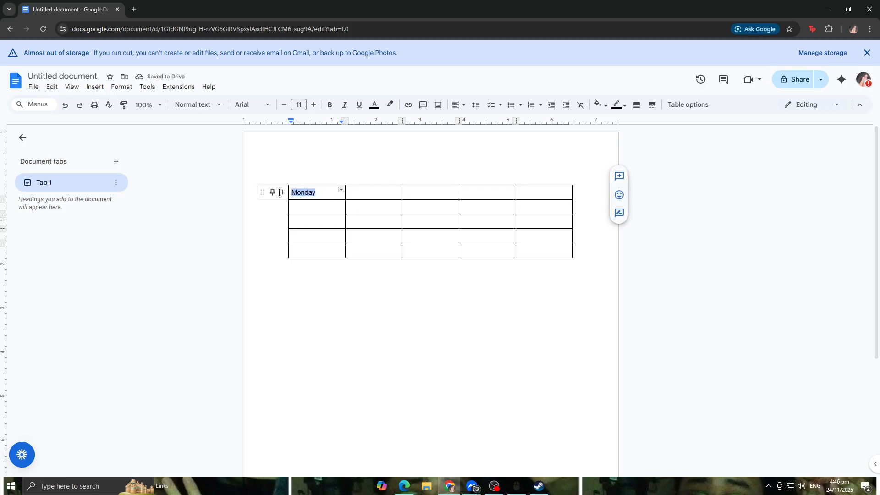
pyautogui.click(370, 192)
pyautogui.write('Tuesday')
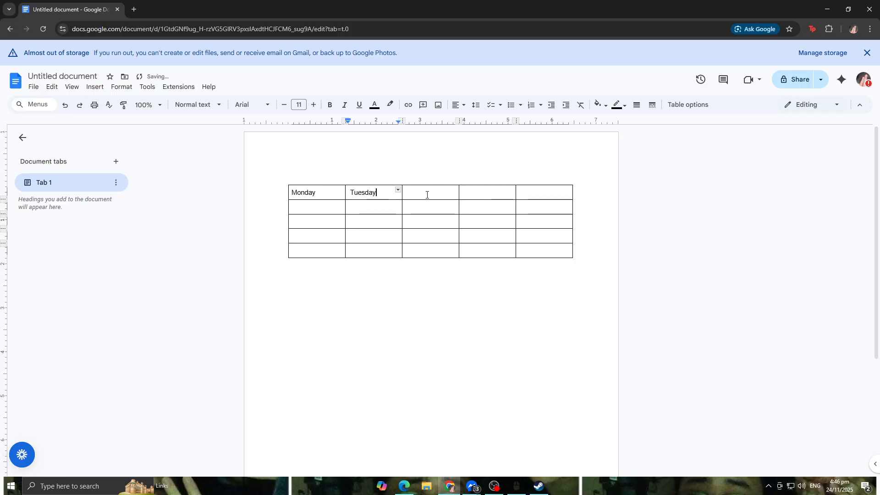
pyautogui.click(427, 195)
pyautogui.write('Wednesd')
pyautogui.click(497, 193)
pyautogui.write('Thursday')
pyautogui.click(529, 193)
pyautogui.write('Friday')
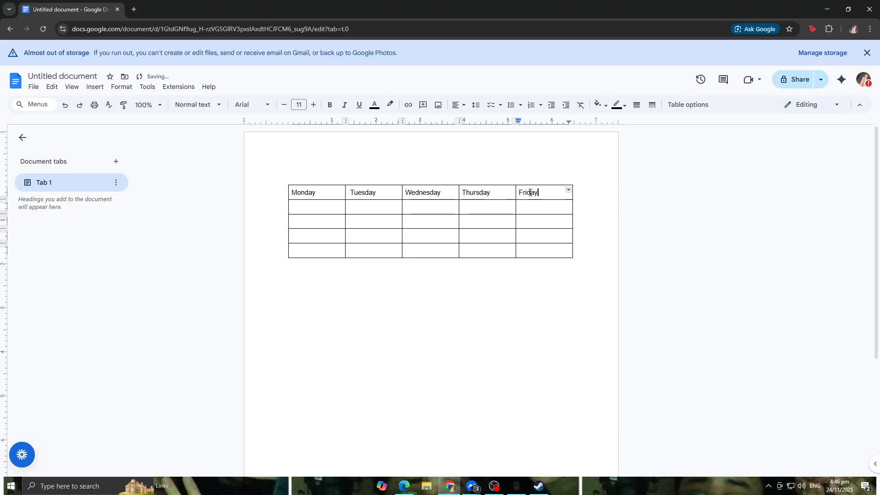
pyautogui.click(340, 211)
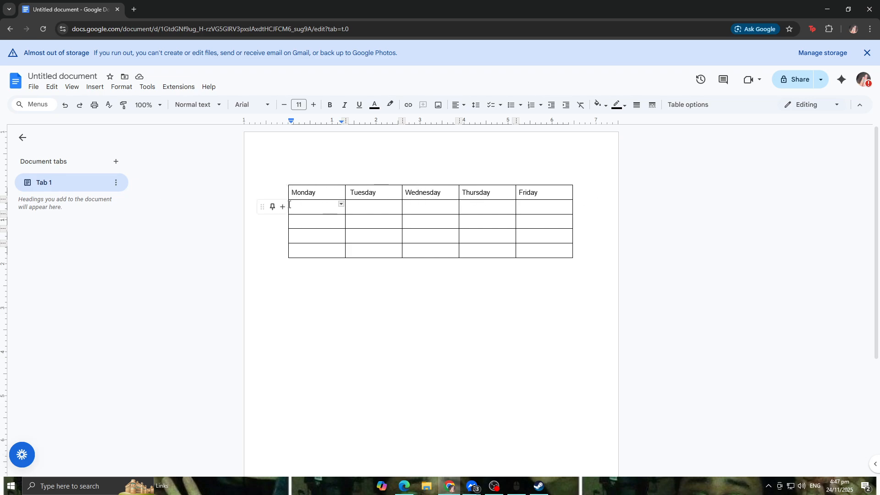
# - Apply bold, italic and underline formatting to the weekday headings in the table's first row
pyautogui.moveTo(291, 192); pyautogui.dragTo(568, 189)
pyautogui.click(329, 105)
pyautogui.click(343, 108)
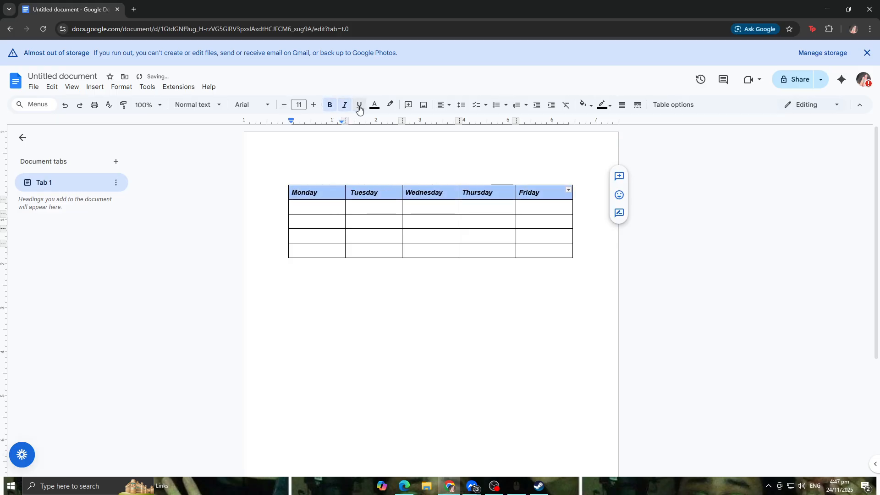
pyautogui.click(359, 109)
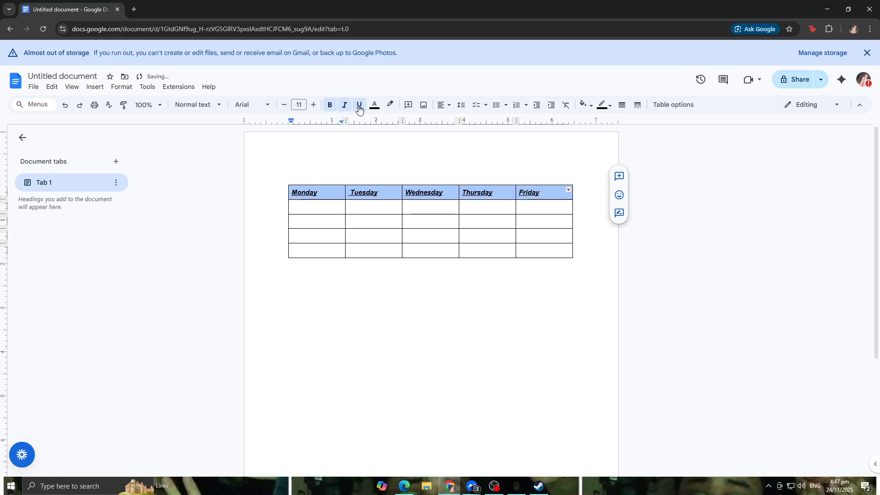
# - Remove the underline, italic and bold formatting from the selected weekday headings
pyautogui.click(360, 105)
pyautogui.click(345, 105)
pyautogui.click(330, 105)
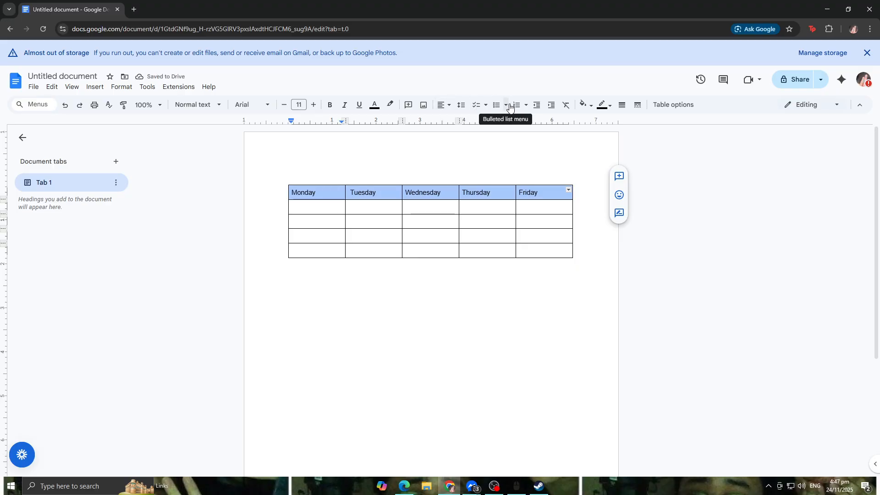
# - Center-align the weekday headings within their cells, and clear the selection
pyautogui.click(442, 106)
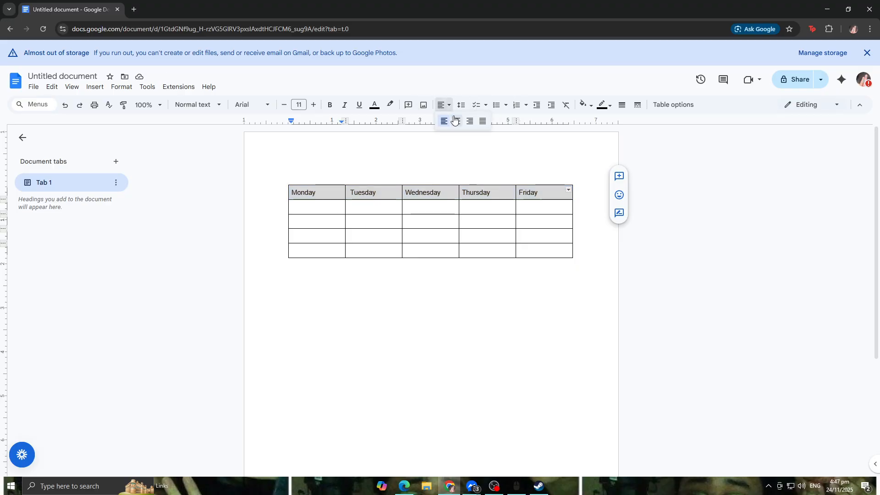
pyautogui.click(456, 119)
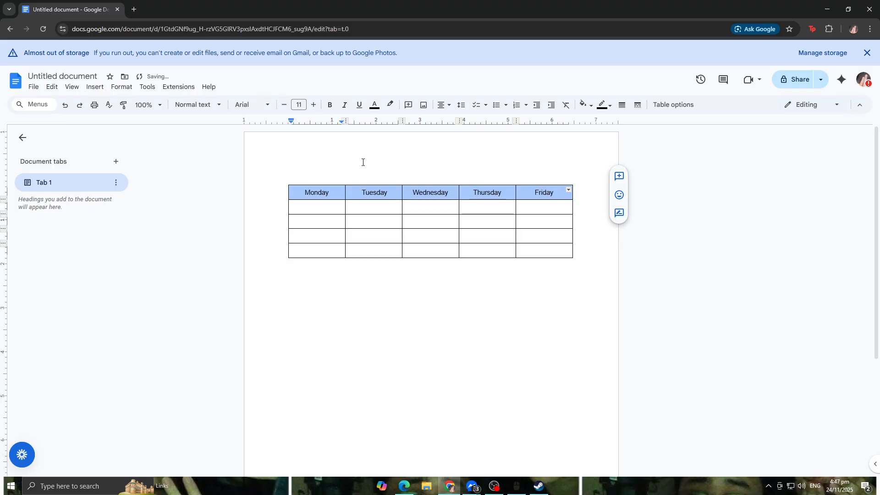
pyautogui.moveTo(289, 180)
pyautogui.click(279, 176)
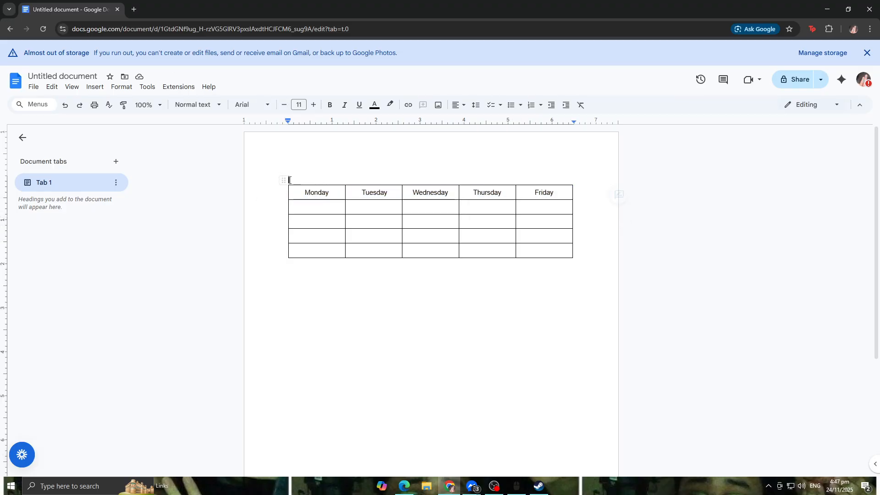
# - Open the table options for the header row and expand the quick layouts and table settings
pyautogui.moveTo(303, 192); pyautogui.dragTo(559, 188)
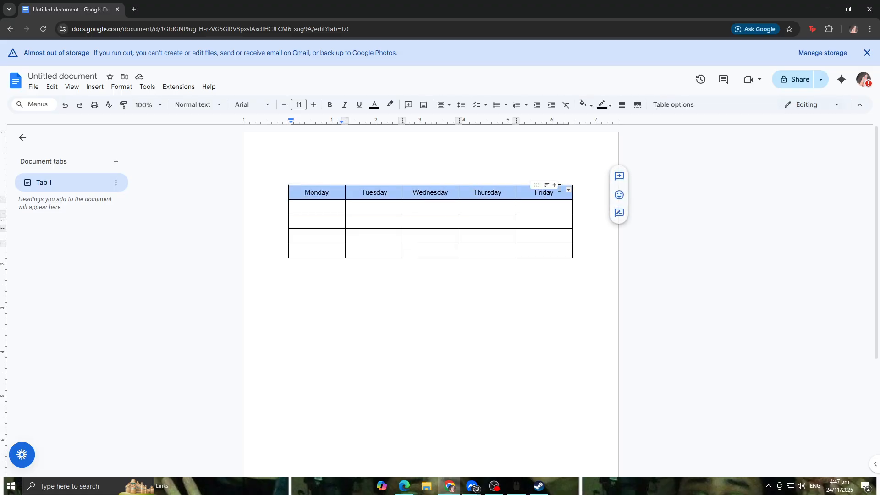
pyautogui.click(677, 106)
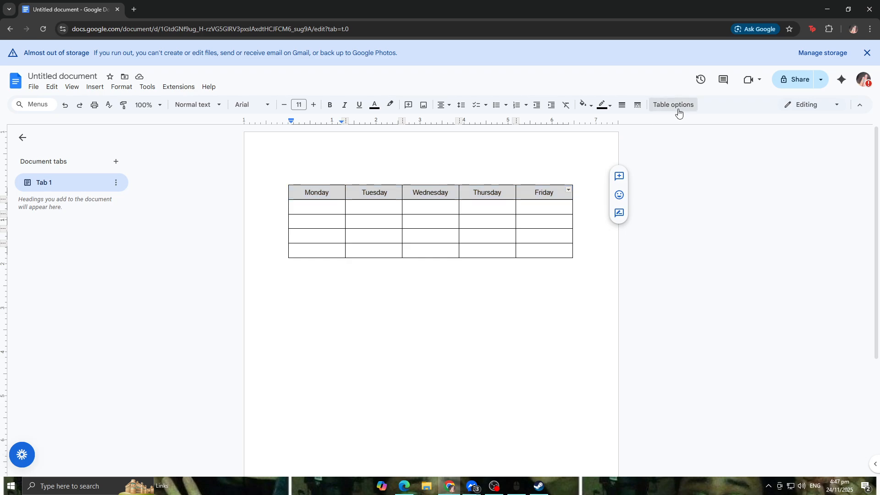
pyautogui.click(771, 132)
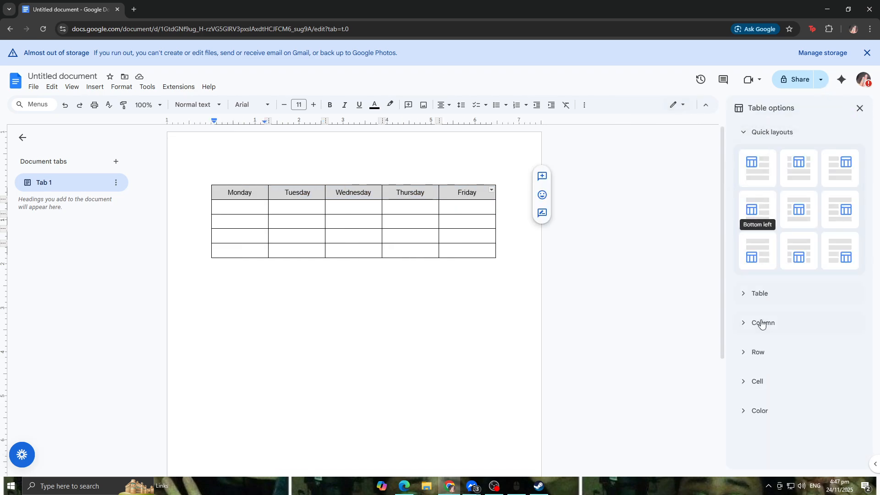
pyautogui.click(755, 297)
pyautogui.scroll(-3, 755, 297)
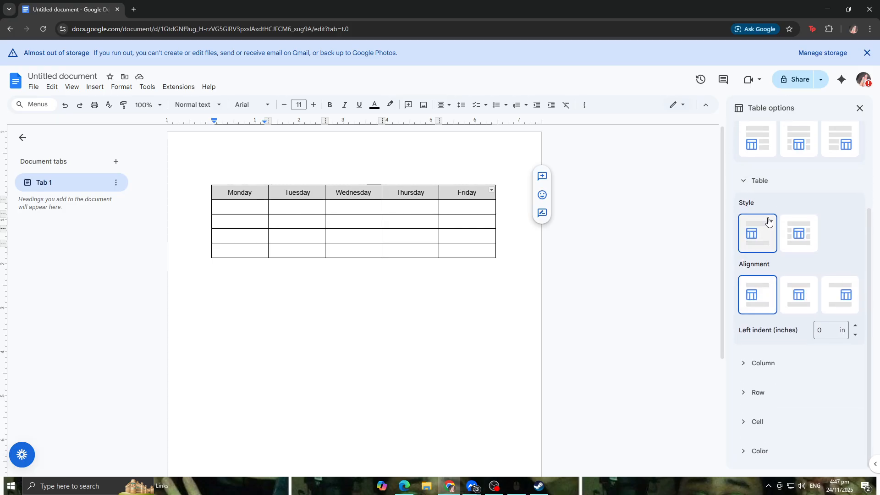
# - Try the center, left and right table alignments, and switch the table to the wrapped style and back to in-line
pyautogui.click(806, 306)
pyautogui.click(771, 299)
pyautogui.click(836, 295)
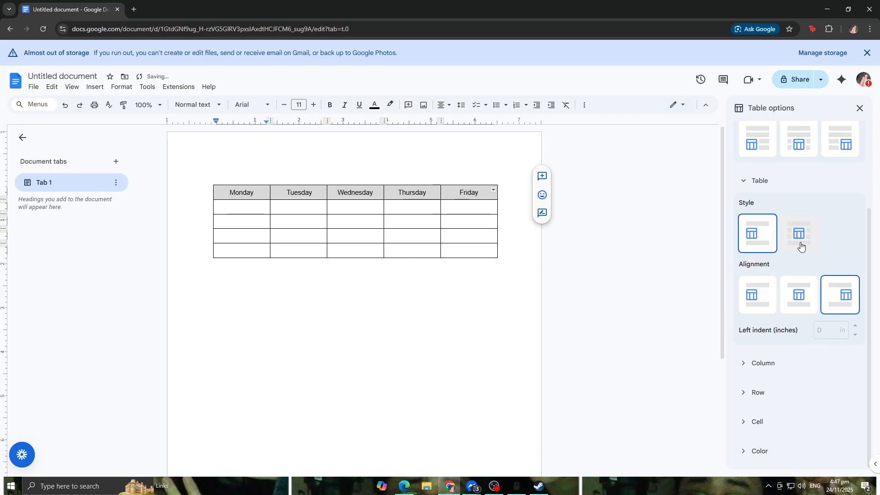
pyautogui.click(799, 242)
pyautogui.click(751, 236)
pyautogui.scroll(3, 772, 253)
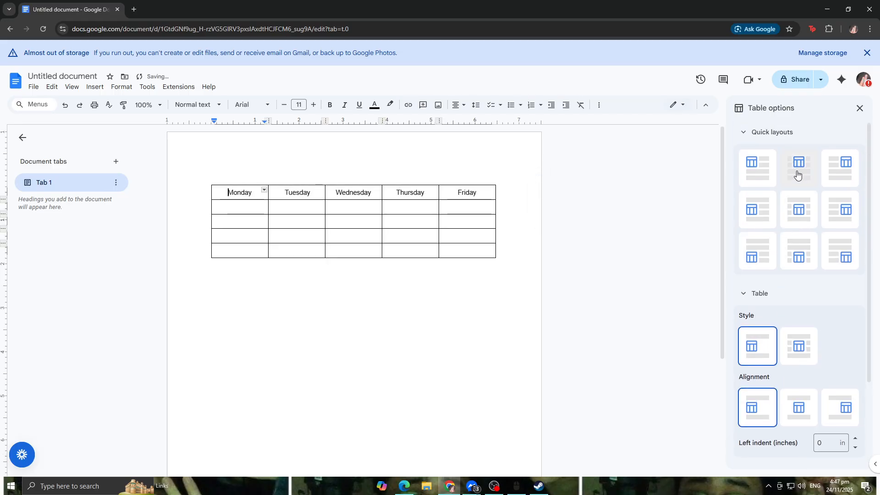
# - Try several quick layouts for the table's position on the page and settle on the top-center one
pyautogui.click(798, 209)
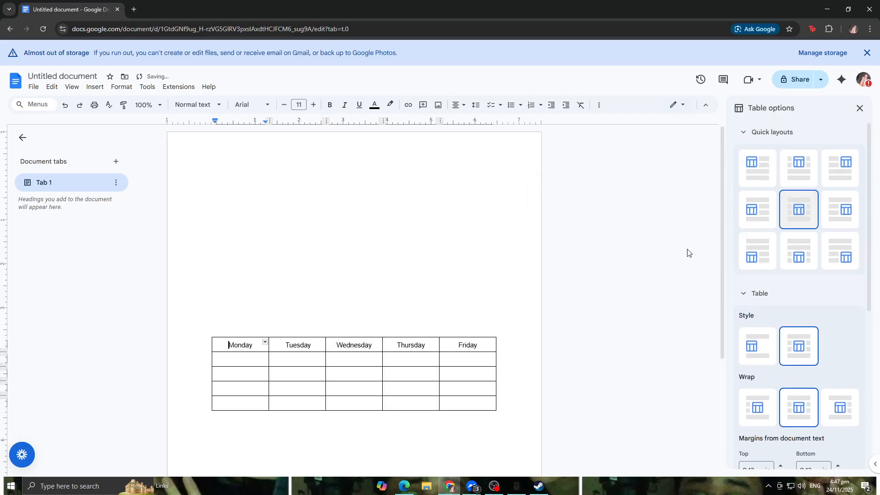
pyautogui.click(757, 168)
pyautogui.click(799, 168)
pyautogui.click(843, 168)
pyautogui.click(752, 164)
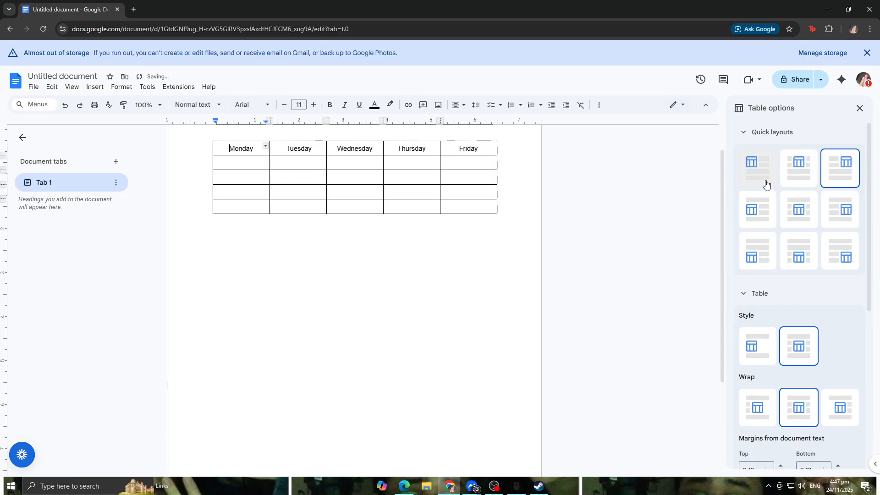
pyautogui.click(796, 173)
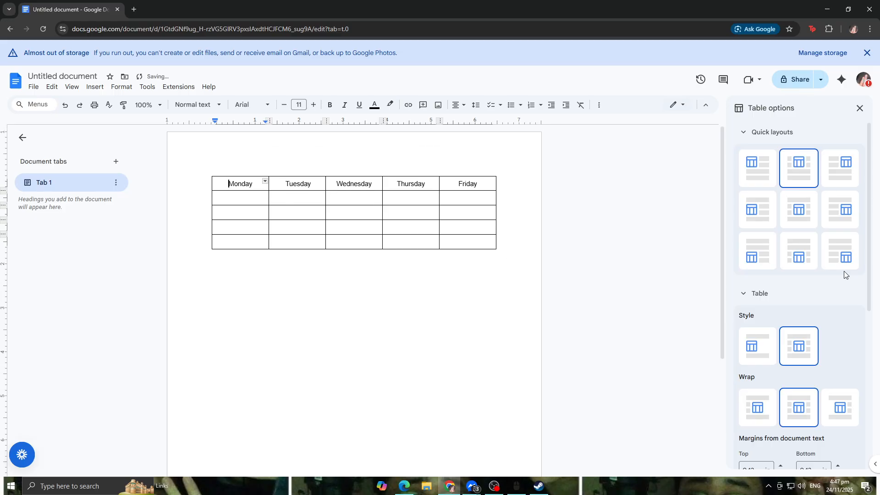
# - Examine the table's margin and position settings and the available column data types
pyautogui.scroll(-4, 820, 275)
pyautogui.scroll(-4, 775, 275)
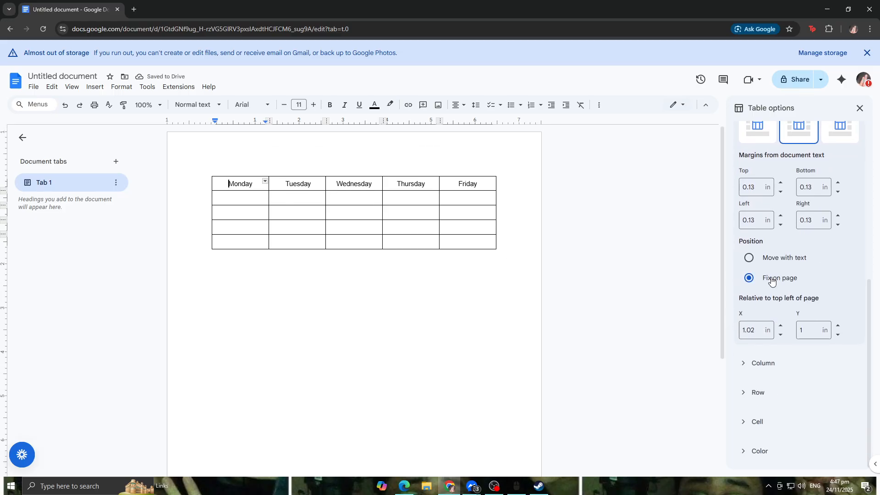
pyautogui.scroll(6, 768, 282)
pyautogui.scroll(-2, 793, 289)
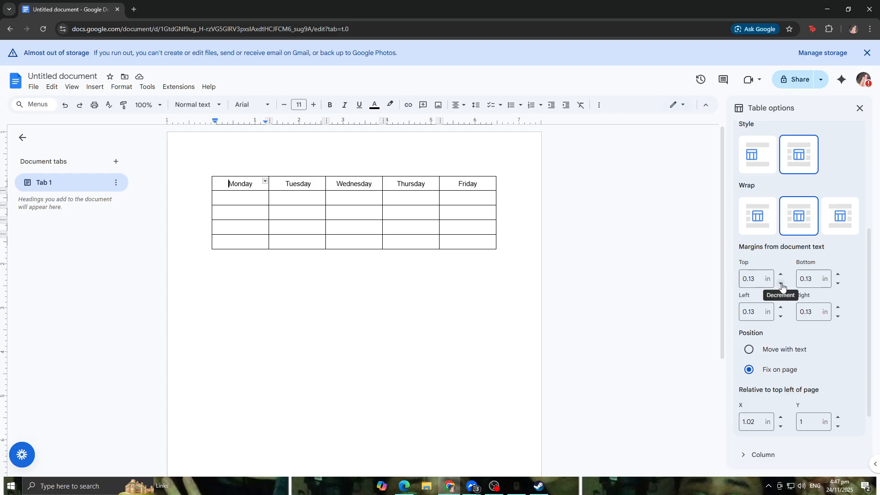
pyautogui.scroll(-3, 782, 285)
pyautogui.click(776, 367)
pyautogui.click(774, 358)
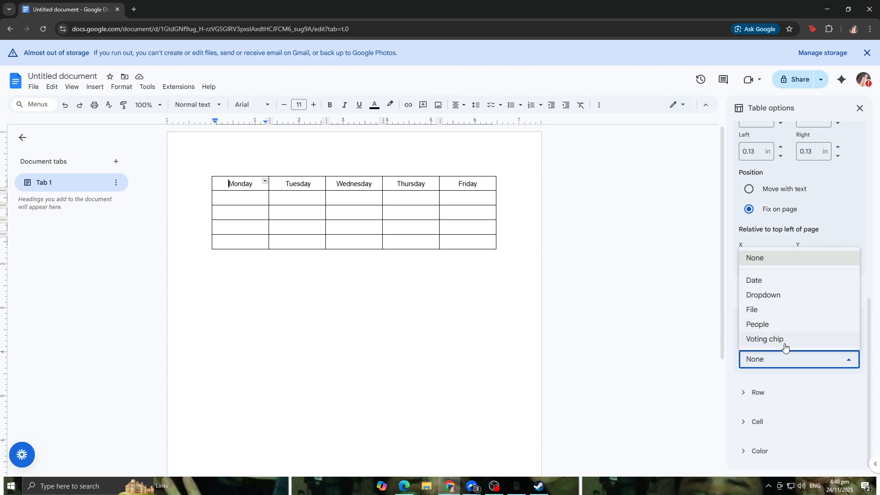
# - Expand the row settings, enable a minimum row height for the header row and raise it to 0.6 in
pyautogui.click(737, 394)
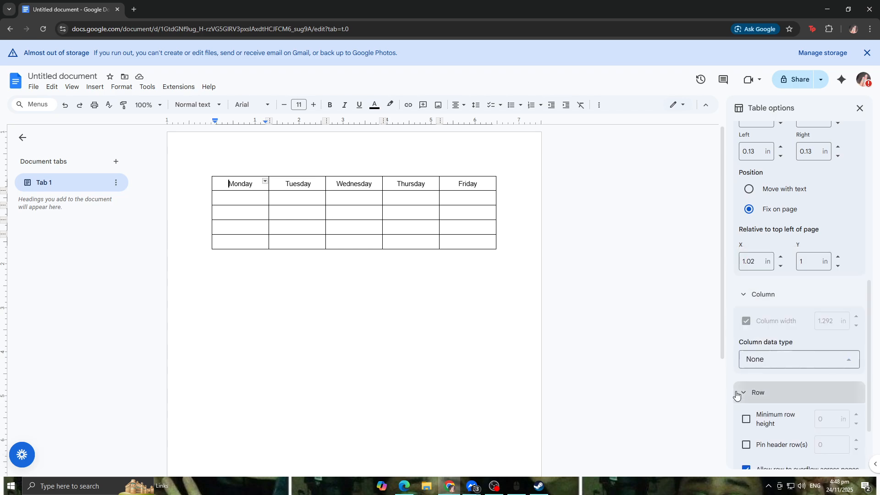
pyautogui.click(746, 340)
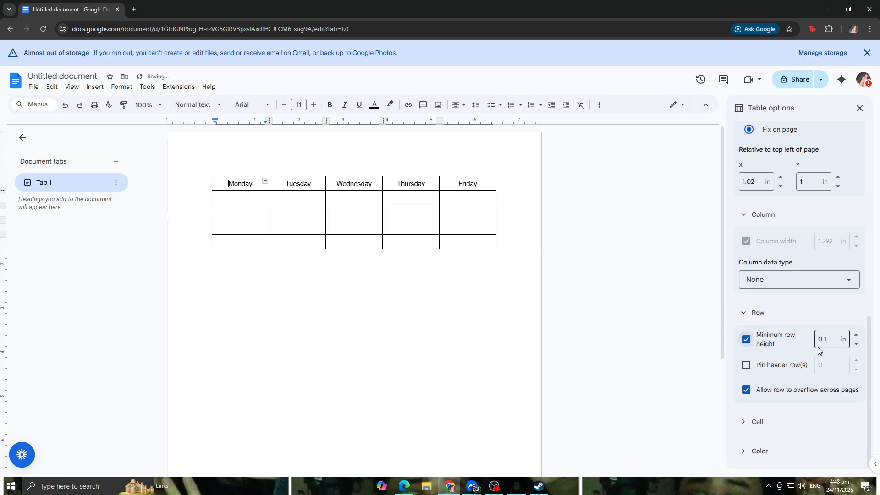
pyautogui.click(855, 335)
pyautogui.click(856, 335)
pyautogui.click(856, 335)
pyautogui.click(856, 336)
pyautogui.click(856, 335)
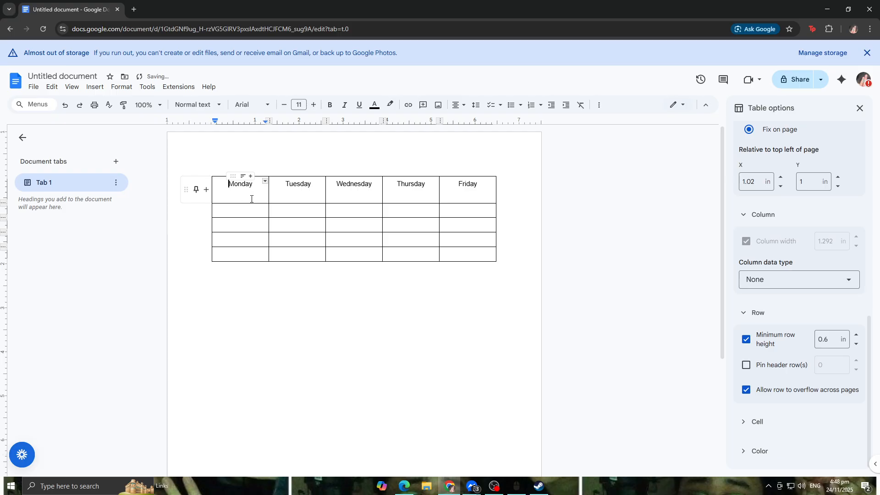
# - Reduce the header row's minimum height to 0.2 in
pyautogui.click(856, 343)
pyautogui.click(856, 344)
pyautogui.click(855, 344)
# - Enable pinned header rows and set the number of pinned rows to 5
pyautogui.click(746, 365)
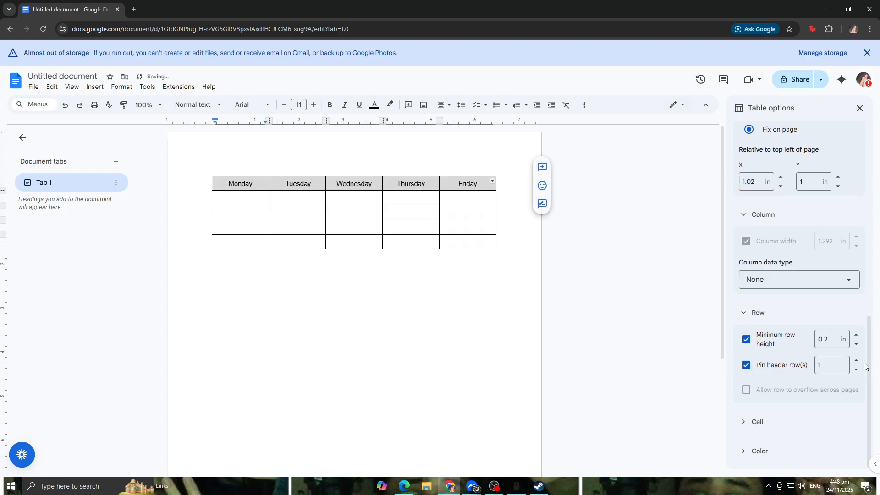
pyautogui.click(857, 361)
pyautogui.click(856, 361)
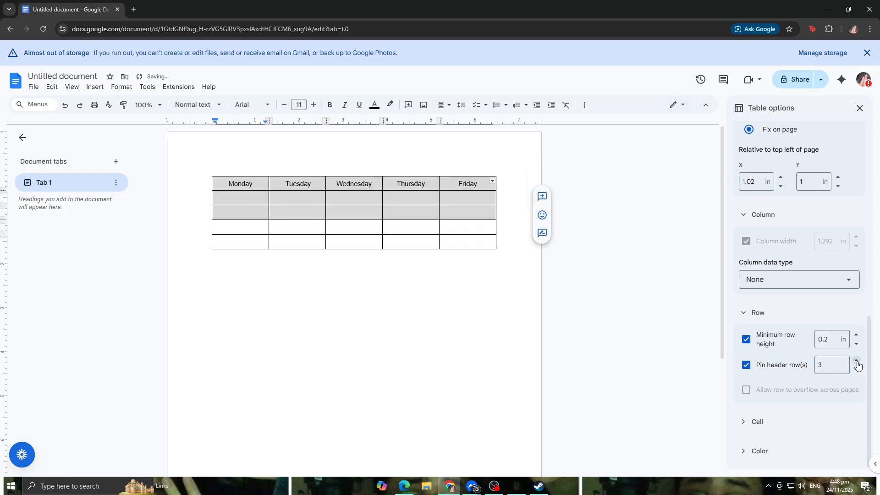
pyautogui.click(856, 361)
pyautogui.click(856, 360)
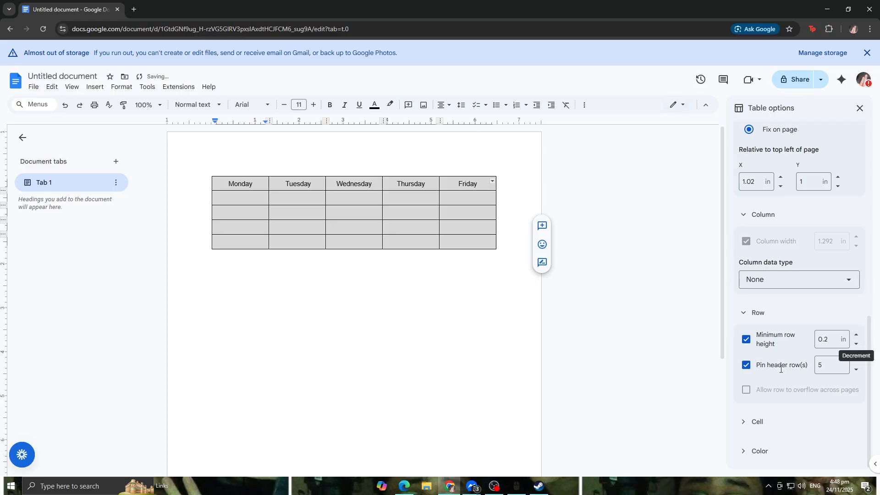
# - Raise the minimum height of all five rows to 0.5 in, and lower it again to 0.1 in
pyautogui.click(856, 334)
pyautogui.click(856, 334)
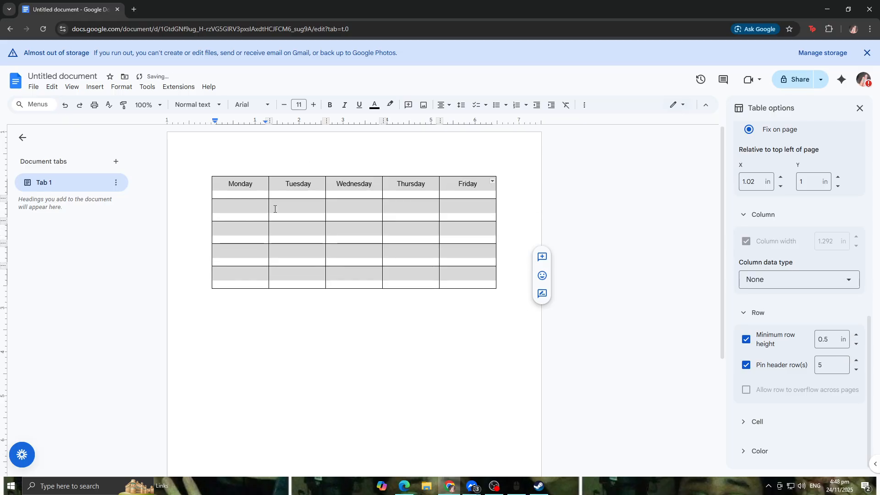
pyautogui.click(856, 344)
pyautogui.click(855, 343)
pyautogui.click(856, 344)
pyautogui.click(855, 344)
# - Expand the cell settings and set the vertical alignment of all table cells to Middle
pyautogui.click(746, 426)
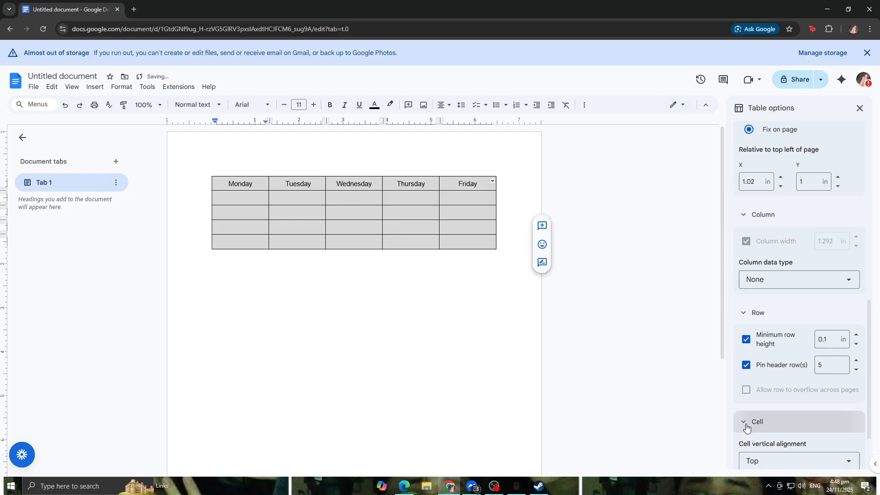
pyautogui.scroll(-2, 747, 426)
pyautogui.click(831, 397)
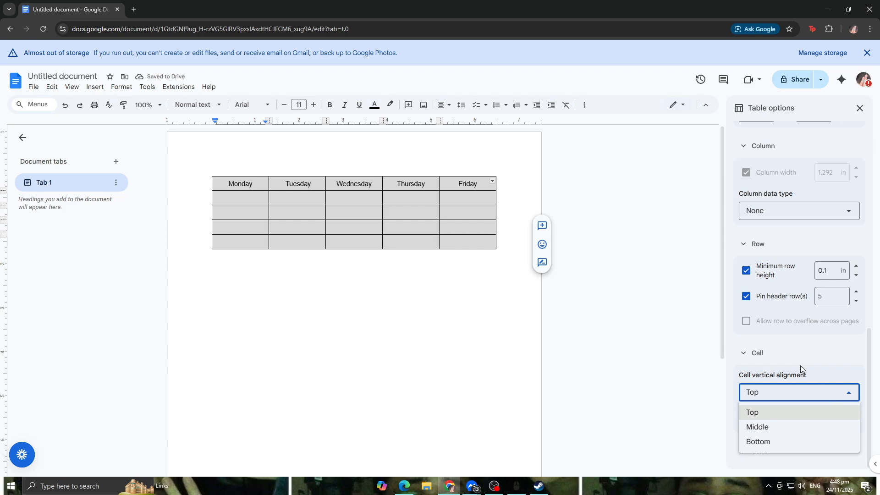
pyautogui.click(806, 426)
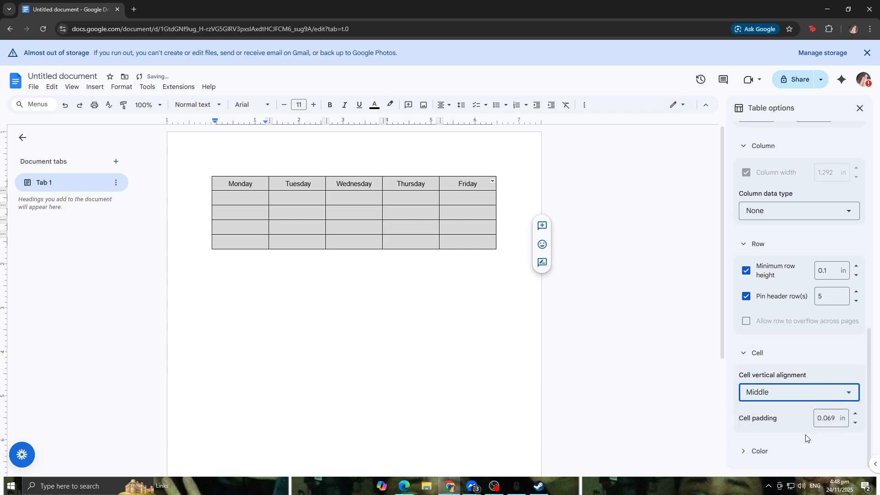
# - Raise the minimum row height of all five rows to 0.9 in
pyautogui.click(856, 266)
pyautogui.click(856, 267)
pyautogui.click(856, 266)
pyautogui.click(856, 267)
pyautogui.click(856, 267)
pyautogui.click(857, 267)
pyautogui.click(856, 267)
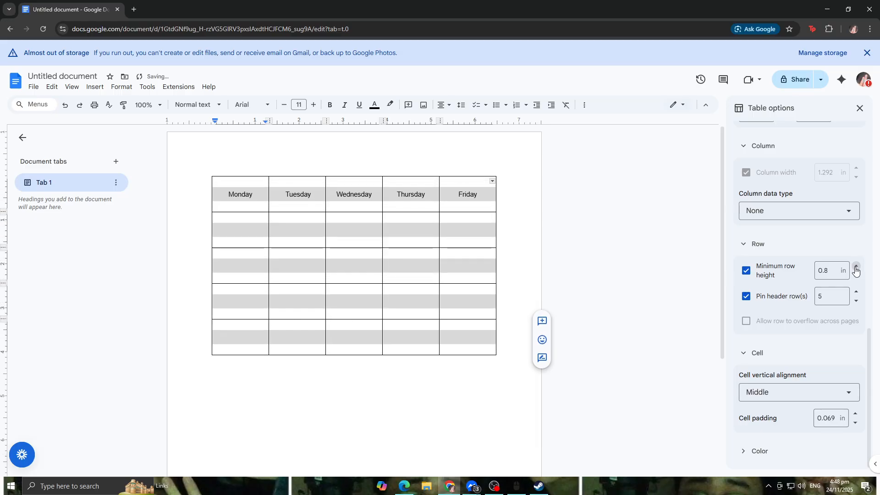
pyautogui.click(856, 266)
# - Try the Top and Bottom vertical alignments on all table cells and finish with Top
pyautogui.click(781, 399)
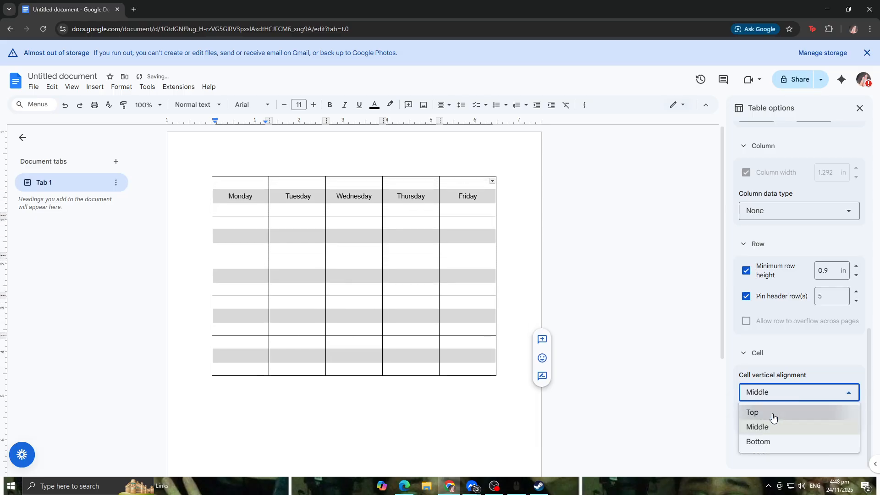
pyautogui.click(773, 413)
pyautogui.click(776, 397)
pyautogui.click(776, 441)
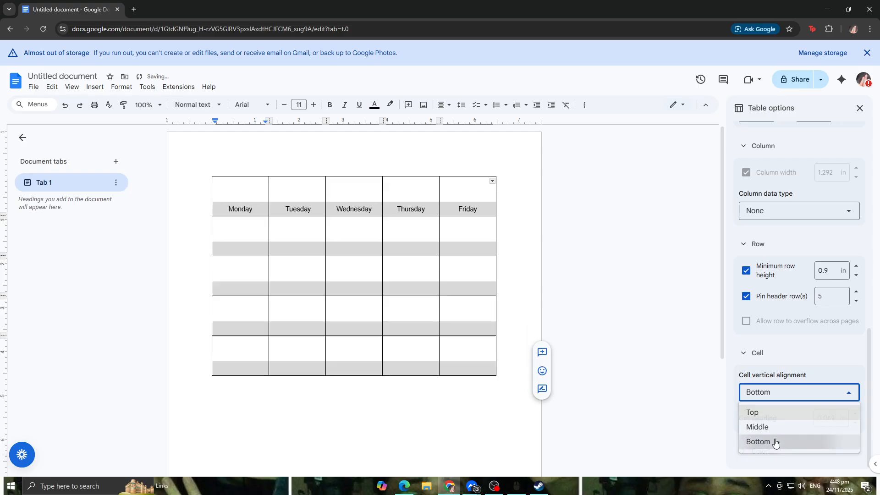
pyautogui.click(783, 400)
pyautogui.click(784, 413)
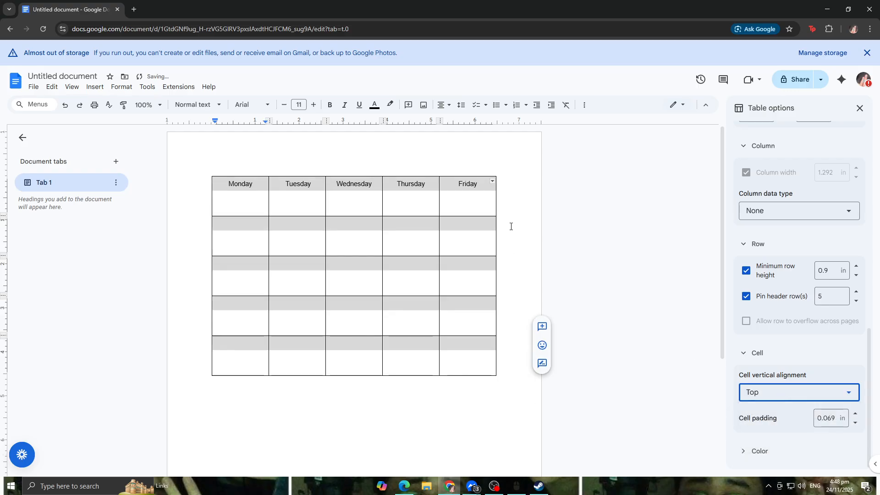
# - Select the four rows below the weekday headers and set their cell vertical alignment to Middle
pyautogui.click(489, 201)
pyautogui.moveTo(489, 202); pyautogui.dragTo(232, 205)
pyautogui.click(222, 230)
pyautogui.hotkey('ctrl', 'a')
pyautogui.moveTo(518, 355); pyautogui.dragTo(471, 328)
pyautogui.moveTo(482, 359); pyautogui.dragTo(256, 254)
pyautogui.scroll(-9, 809, 343)
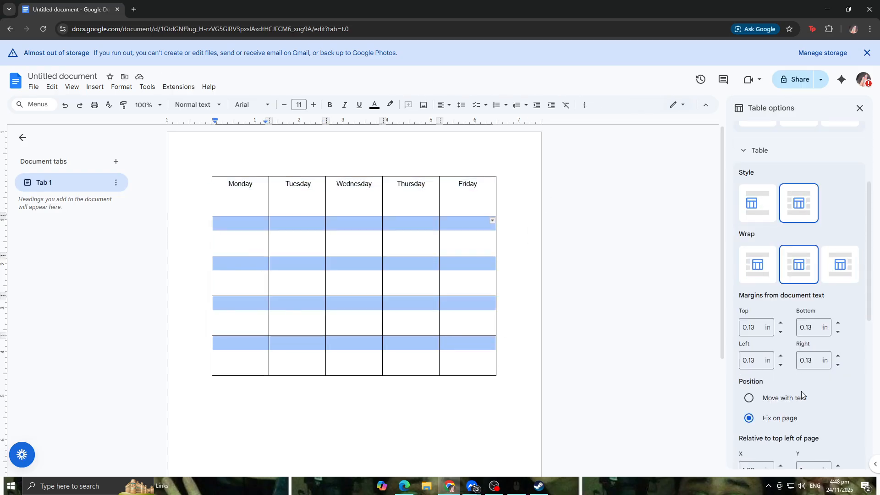
pyautogui.scroll(-2, 810, 343)
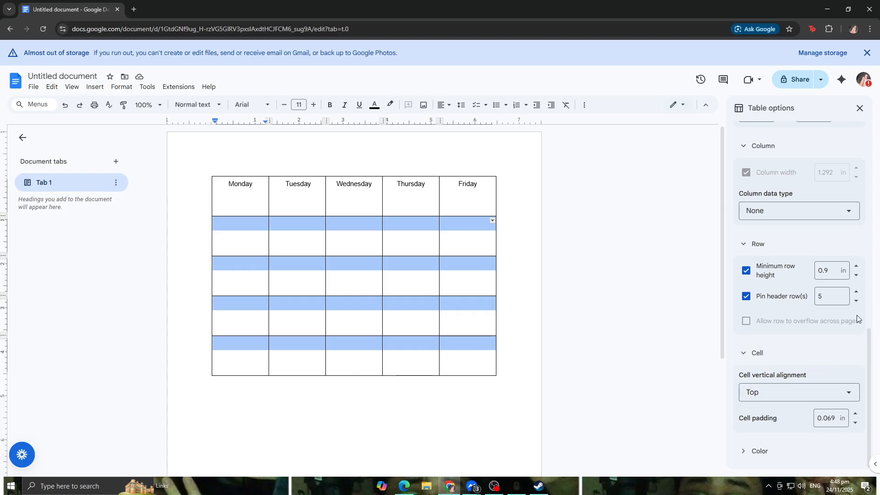
pyautogui.click(806, 392)
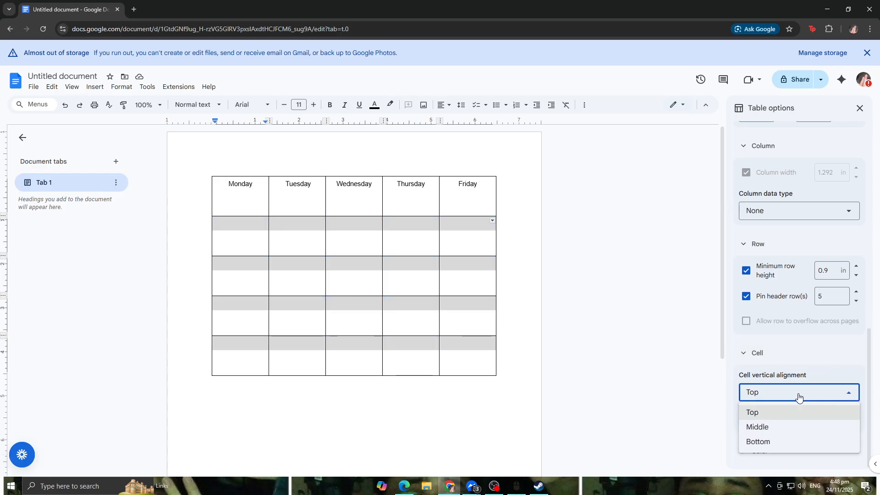
pyautogui.click(775, 426)
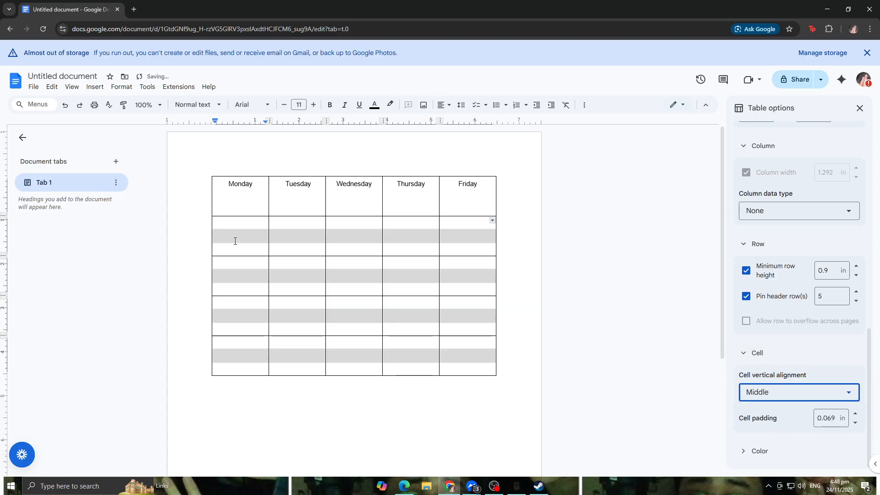
# - Enter the sample text AAAAAA in the cell directly below Monday
pyautogui.click(235, 241)
pyautogui.write('a')
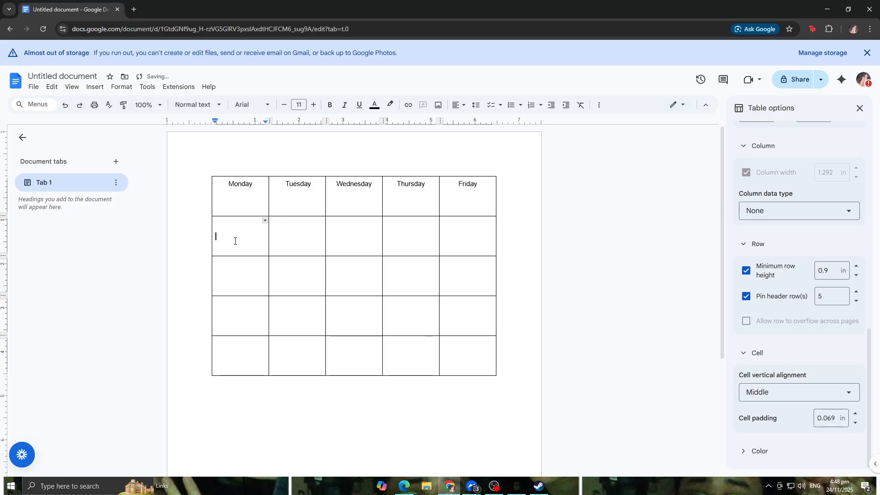
pyautogui.click(615, 291)
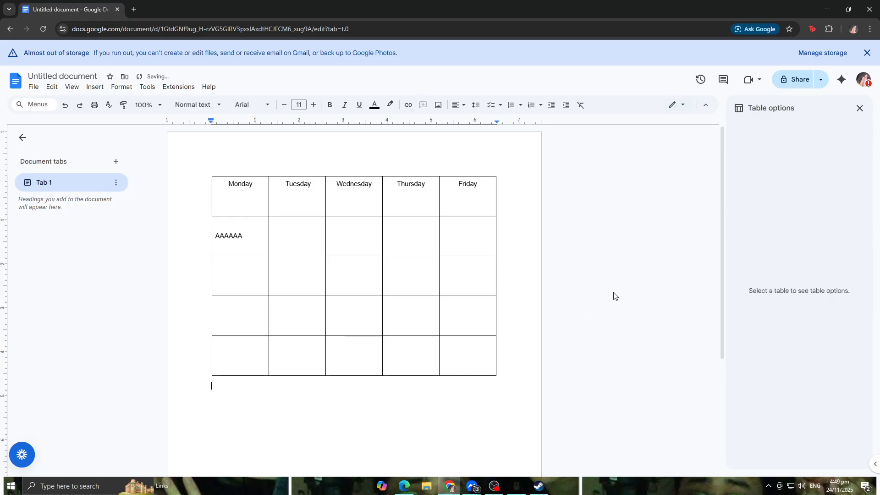
# - Expand the color settings for the third and fourth rows and open the table border color choices
pyautogui.moveTo(216, 275); pyautogui.dragTo(518, 330)
pyautogui.scroll(-10, 807, 277)
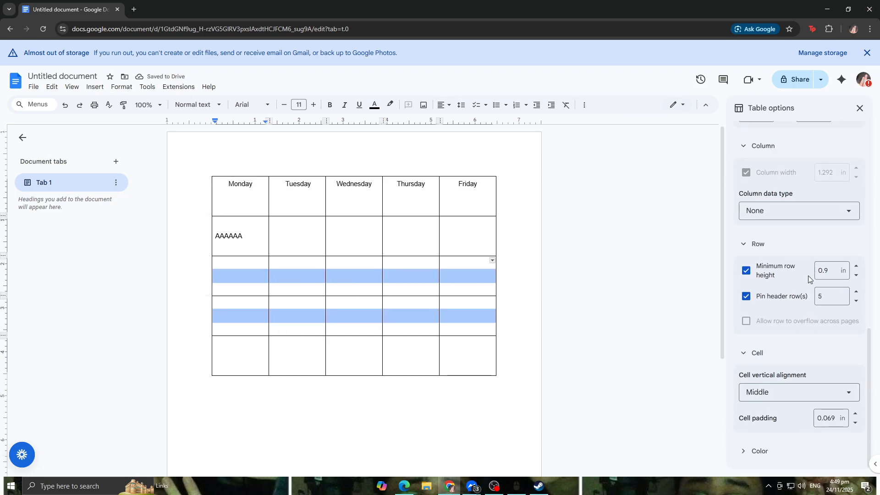
pyautogui.click(781, 450)
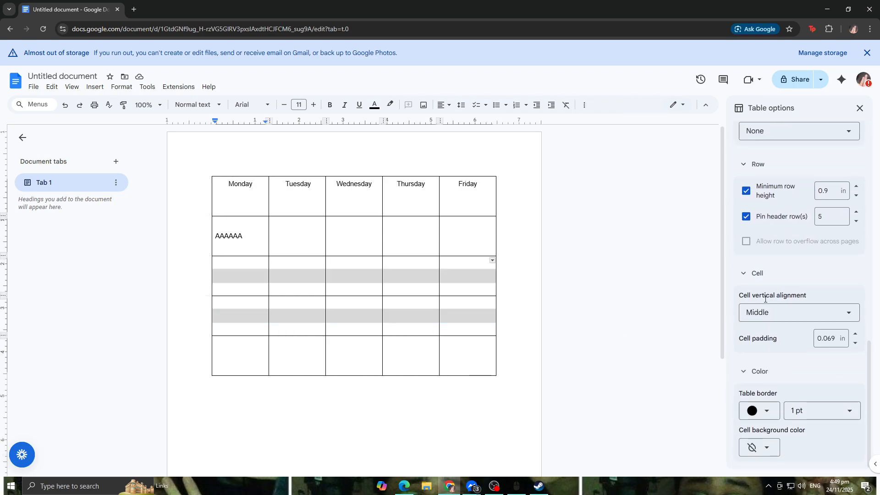
pyautogui.click(750, 411)
pyautogui.click(618, 354)
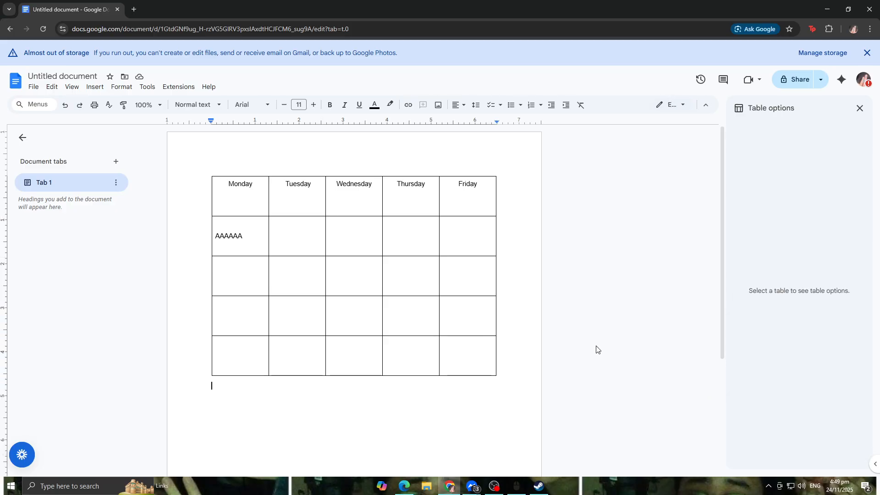
# - Select the whole table and set its border color to white
pyautogui.moveTo(202, 190)
pyautogui.click(227, 184)
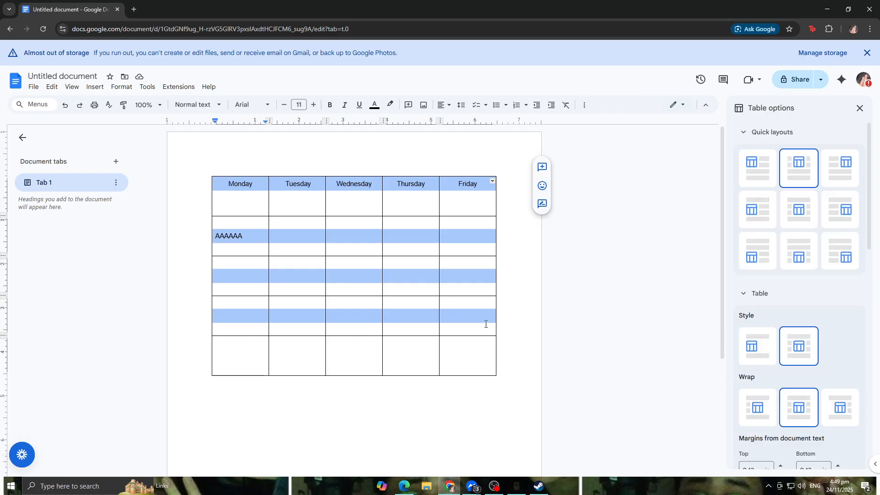
pyautogui.scroll(-8, 779, 367)
pyautogui.click(763, 411)
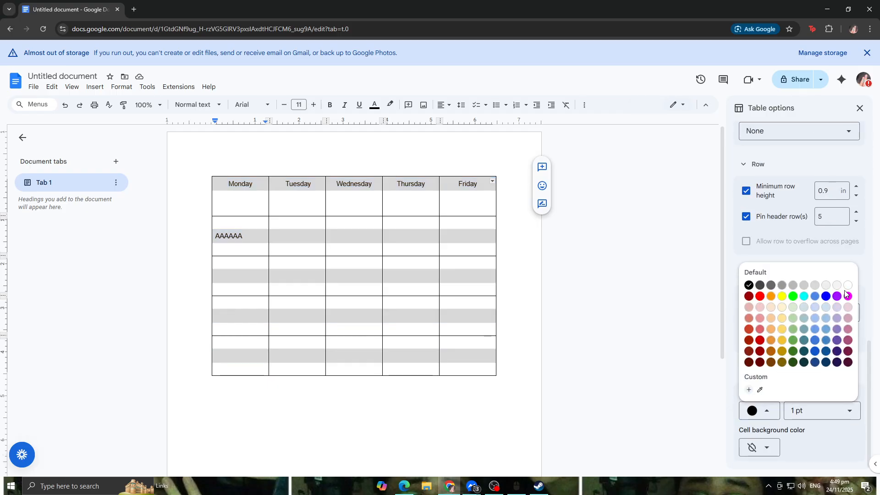
pyautogui.click(847, 285)
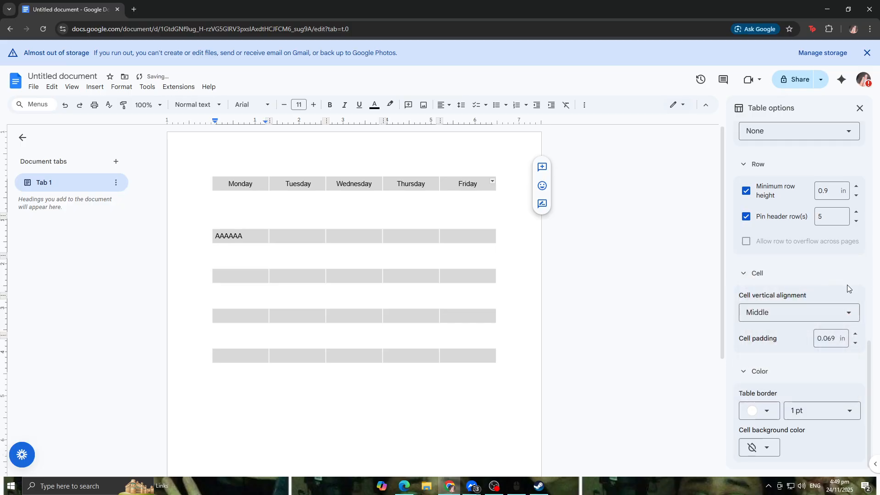
pyautogui.click(597, 389)
# - Set the background color of all table cells to cyan
pyautogui.moveTo(226, 183); pyautogui.dragTo(483, 341)
pyautogui.scroll(-10, 779, 339)
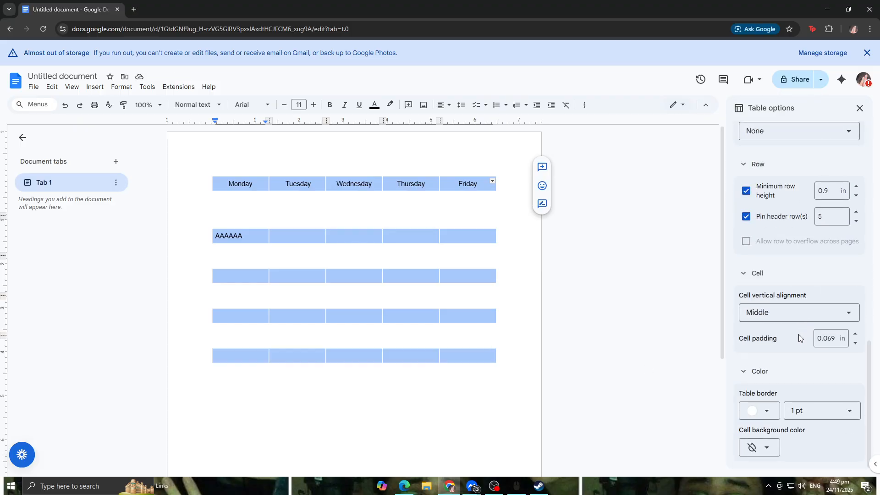
pyautogui.click(769, 448)
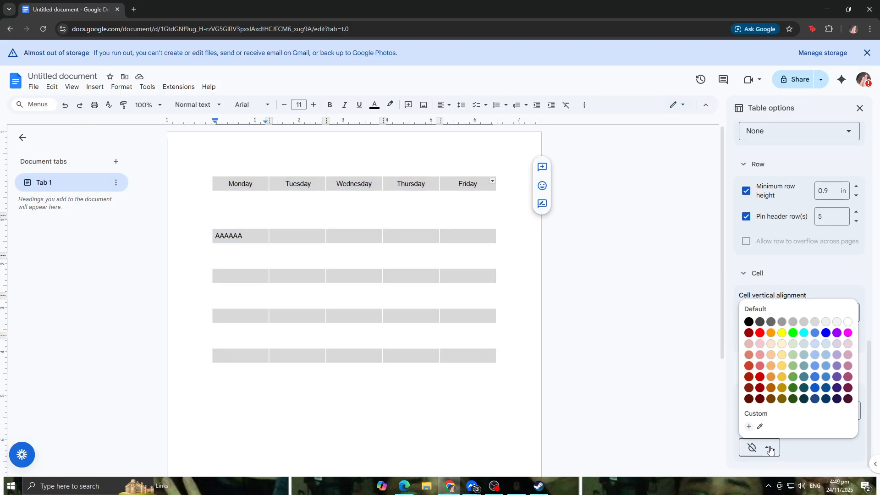
pyautogui.click(804, 337)
pyautogui.click(617, 346)
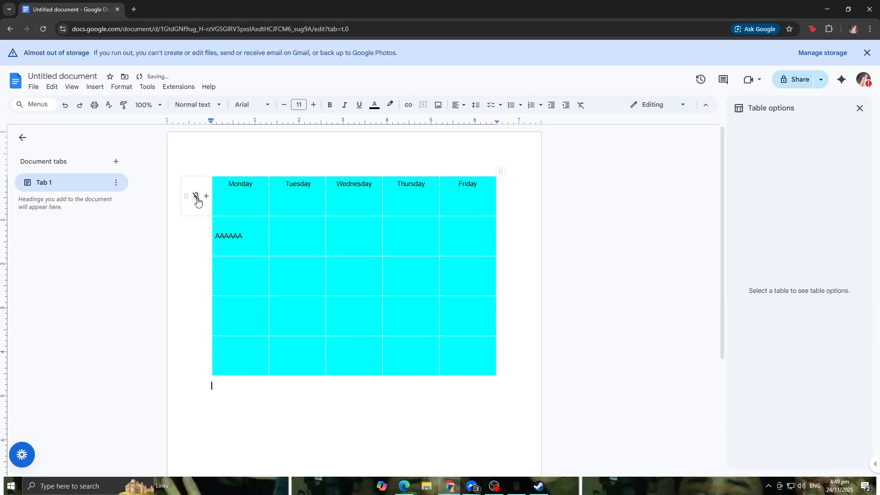
# - Set the background color of all table cells to white
pyautogui.click(225, 200)
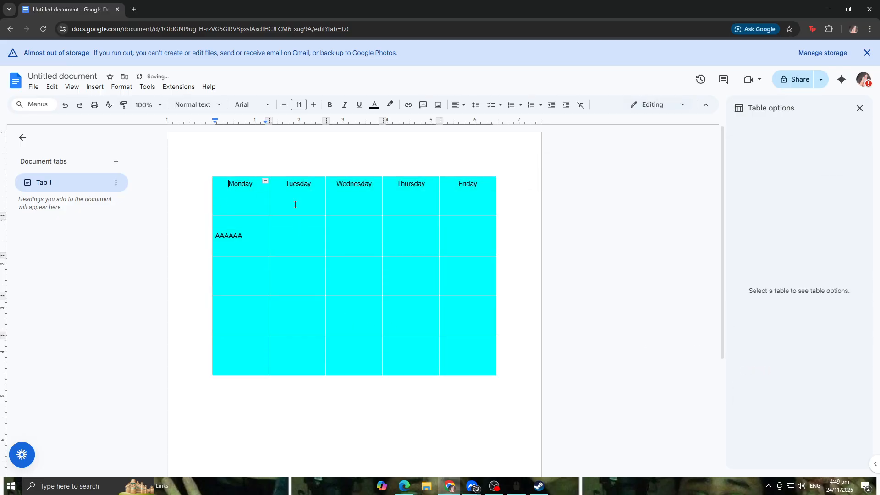
pyautogui.click(504, 346)
pyautogui.scroll(-10, 769, 363)
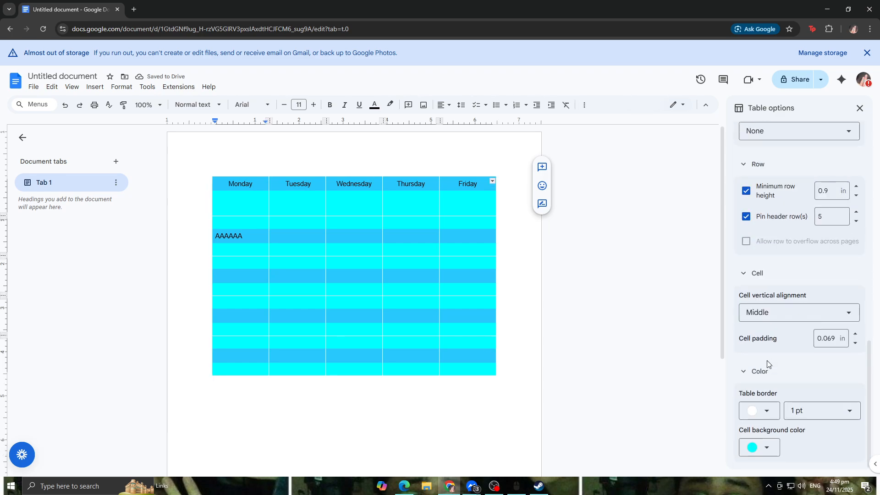
pyautogui.click(759, 447)
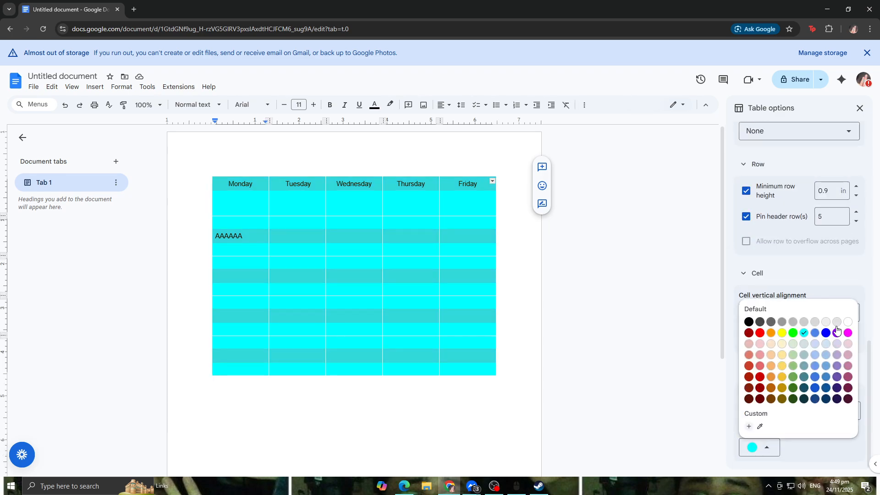
pyautogui.click(847, 323)
pyautogui.click(491, 256)
# - Select only the weekday header row and set its cell background color to cyan
pyautogui.click(493, 196)
pyautogui.moveTo(493, 196); pyautogui.dragTo(235, 194)
pyautogui.scroll(-4, 504, 293)
pyautogui.scroll(-1, 784, 387)
pyautogui.scroll(-5, 783, 387)
pyautogui.scroll(4, 477, 318)
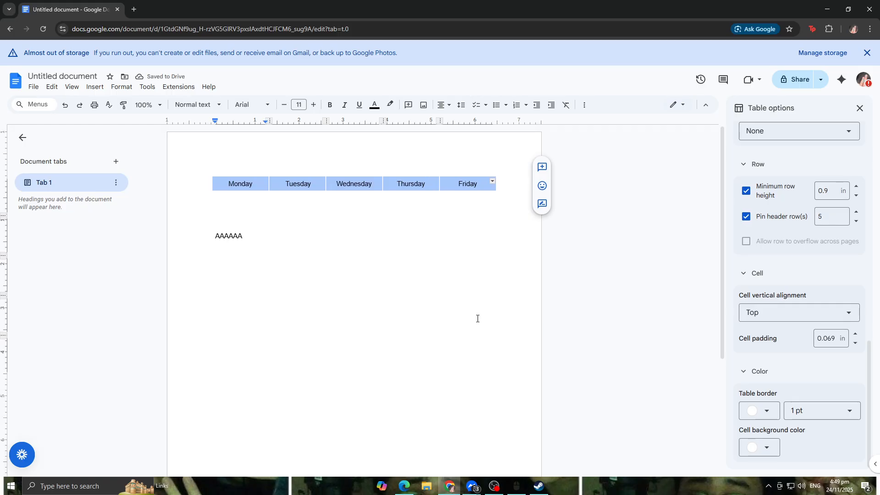
pyautogui.click(767, 448)
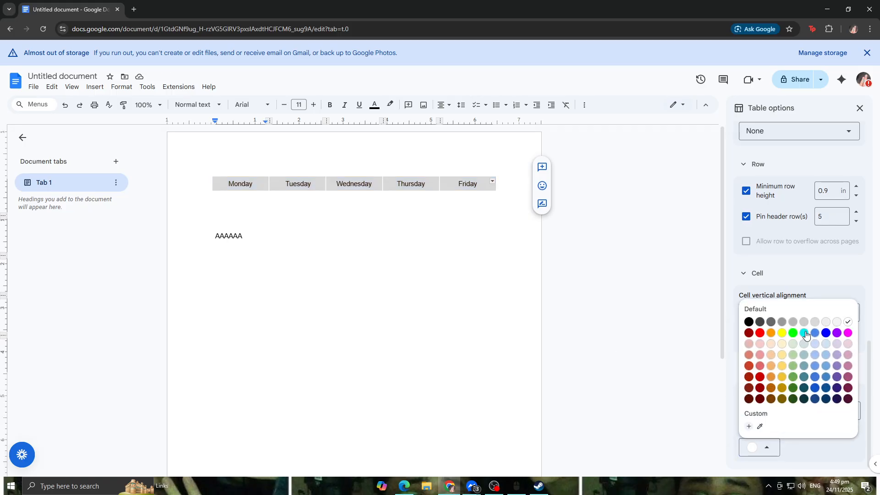
pyautogui.click(805, 334)
# - Make the weekday names in the header row yellow and bold
pyautogui.moveTo(482, 185); pyautogui.dragTo(226, 181)
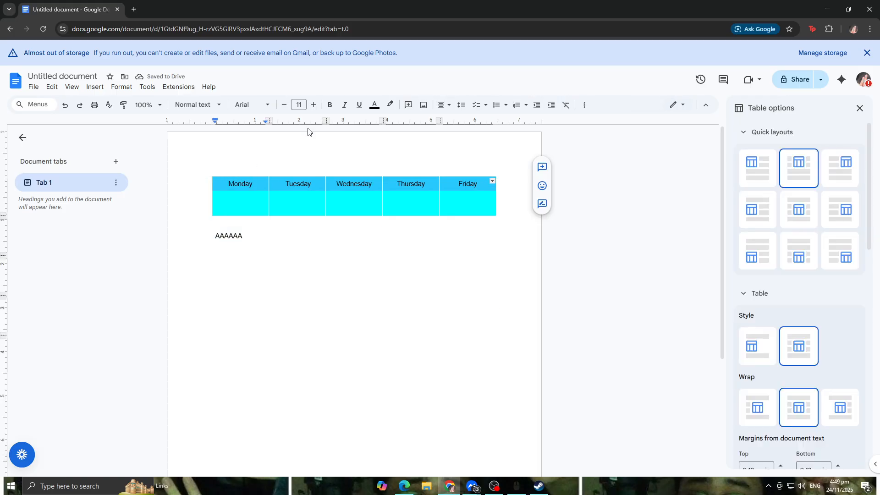
pyautogui.click(374, 104)
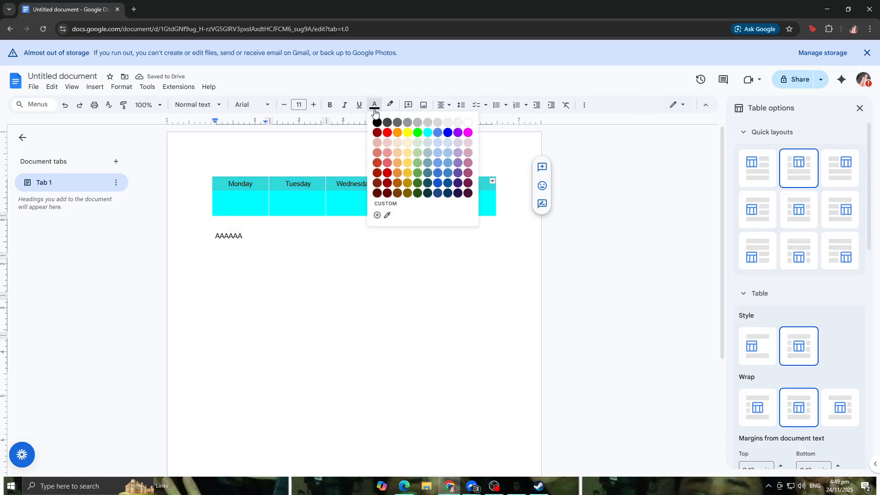
pyautogui.click(408, 132)
pyautogui.click(330, 105)
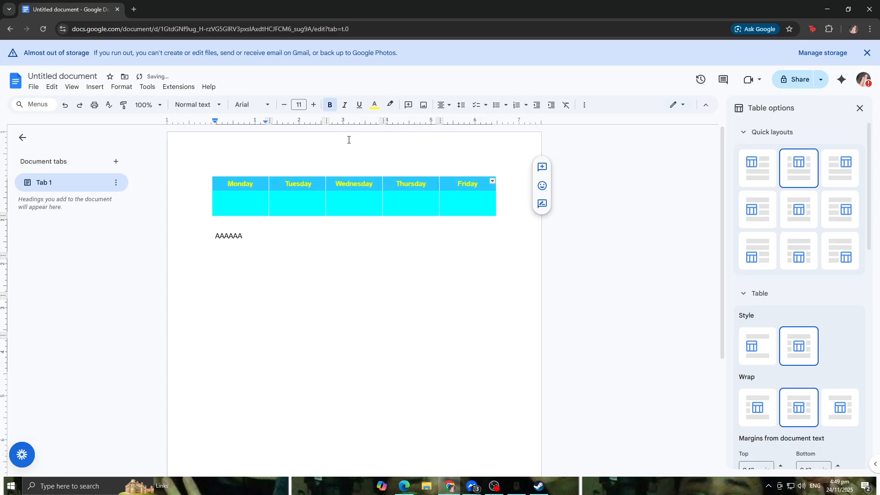
pyautogui.click(377, 165)
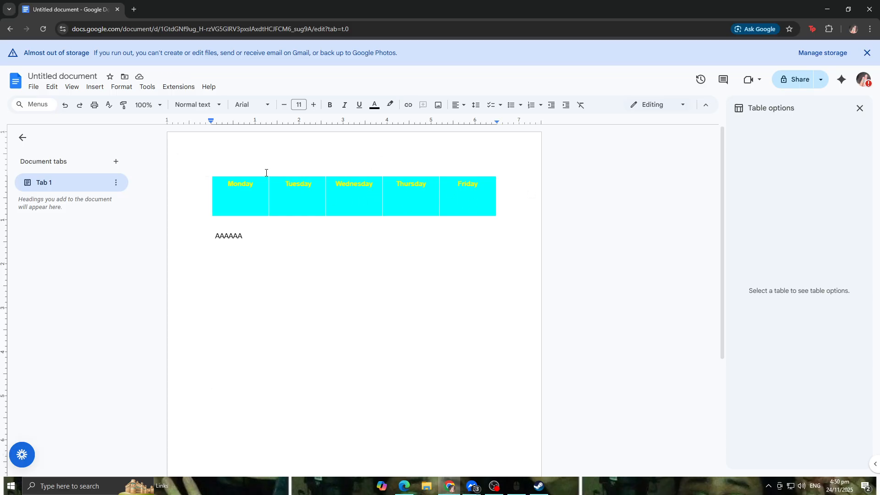
# - Add a grinning-face emoji reaction to the four rows below the header and select that reaction
pyautogui.moveTo(215, 232); pyautogui.dragTo(487, 344)
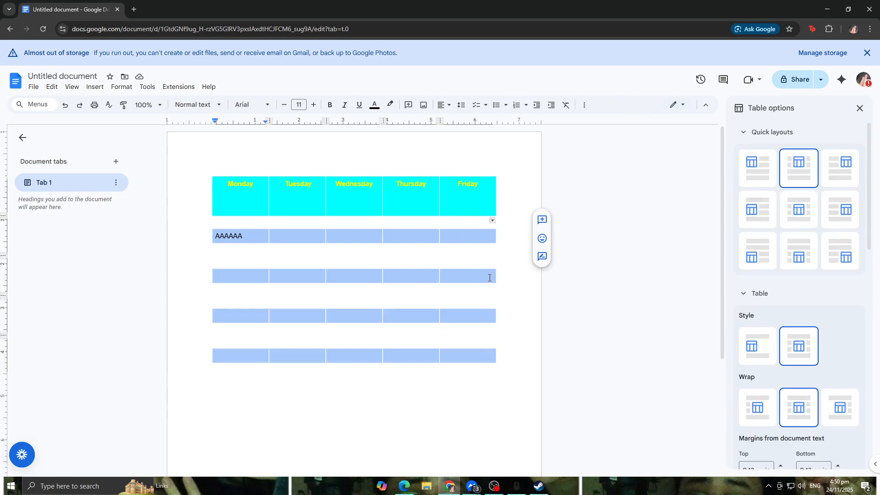
pyautogui.click(547, 240)
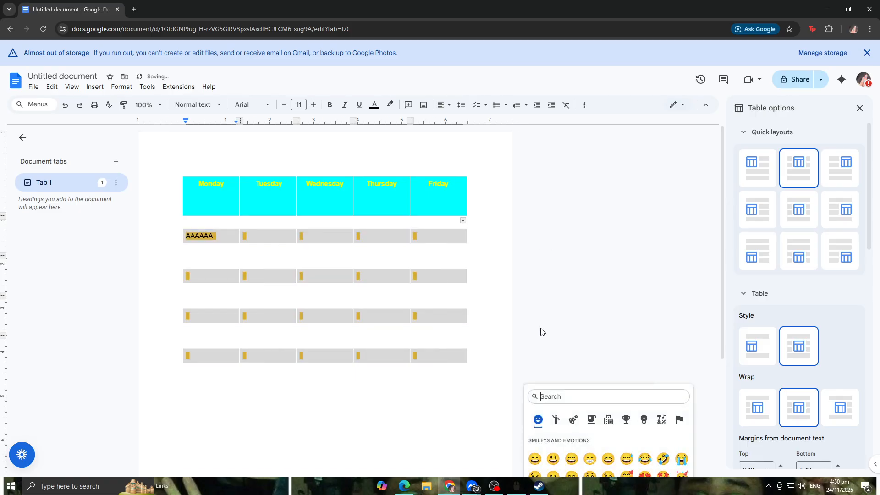
pyautogui.scroll(-4, 539, 317)
pyautogui.click(536, 293)
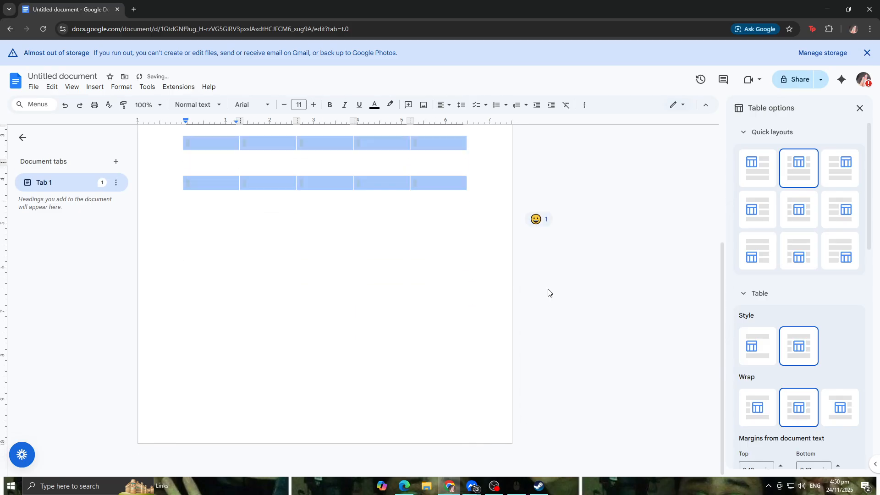
pyautogui.scroll(4, 541, 290)
pyautogui.click(533, 245)
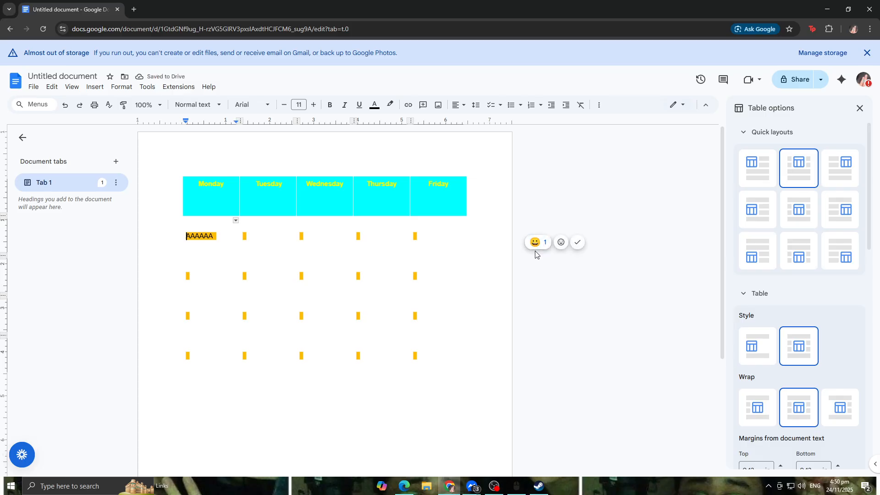
# - Insert a 😁 emoji into the Tuesday cell of the first row below the header
pyautogui.click(560, 212)
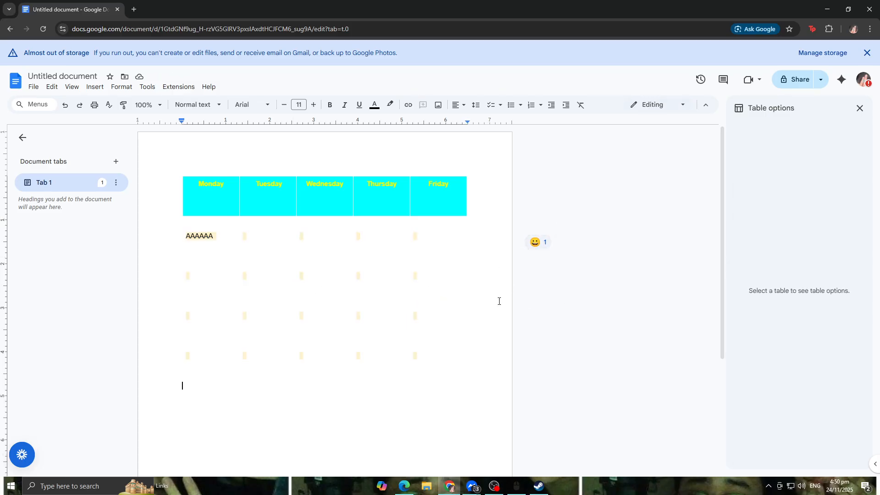
pyautogui.click(338, 274)
pyautogui.click(261, 251)
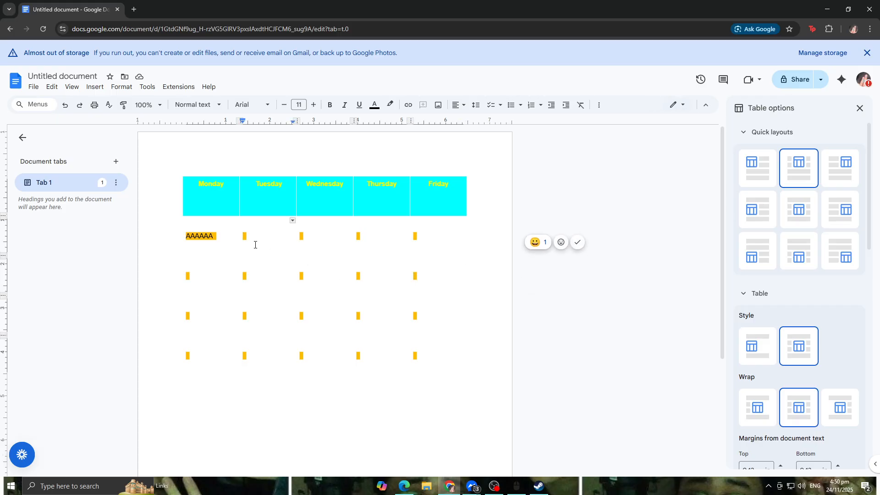
pyautogui.click(121, 86)
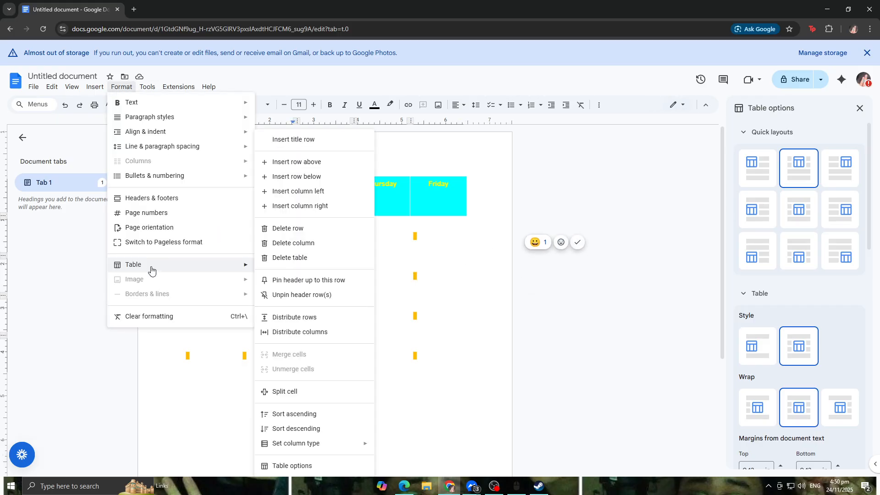
pyautogui.moveTo(95, 87)
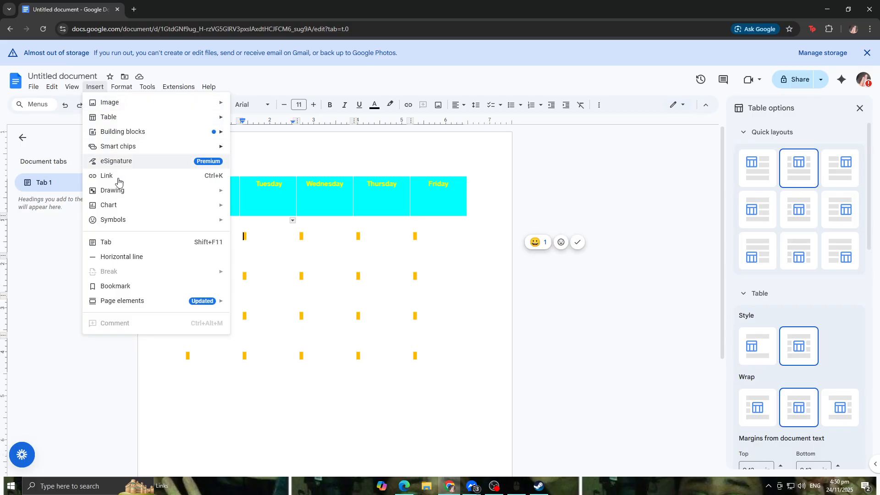
pyautogui.moveTo(117, 220)
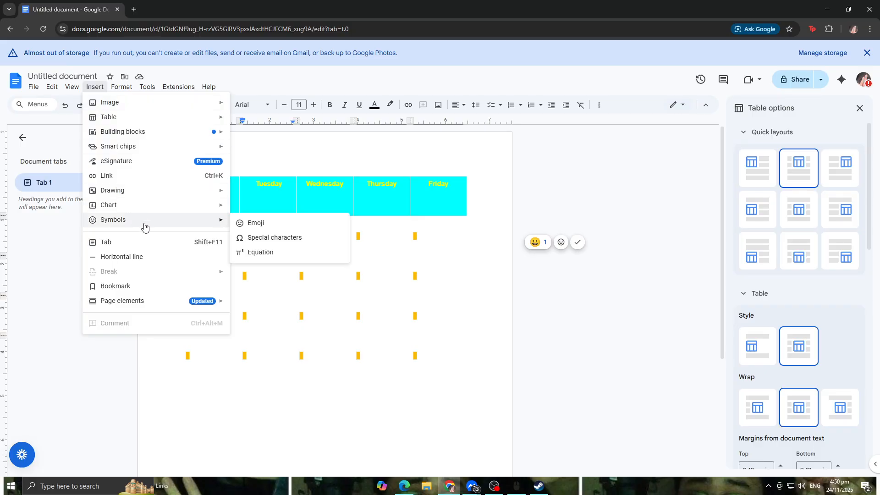
pyautogui.click(263, 225)
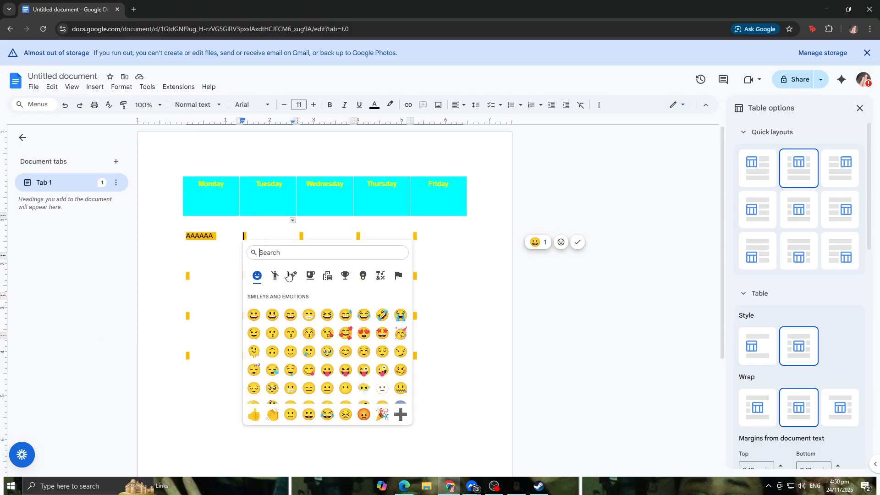
pyautogui.click(311, 316)
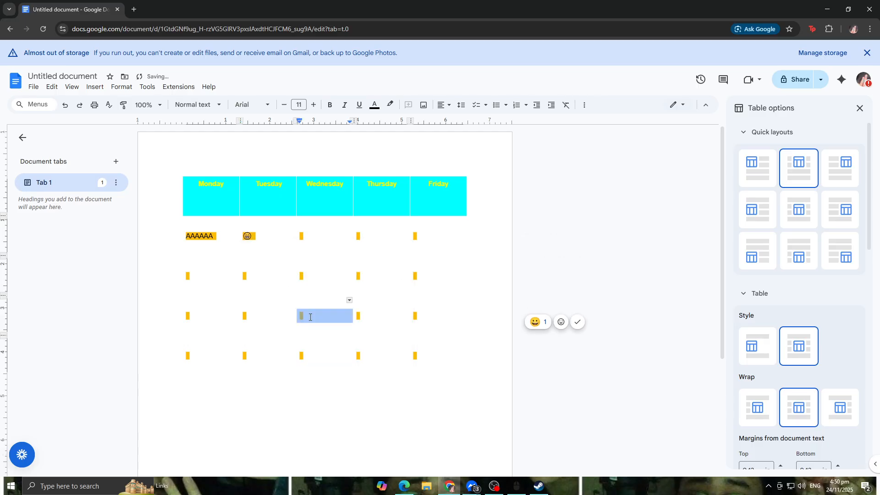
# - Paste the 😁 emoji repeatedly to fill the Tuesday and Wednesday cells in the first row below the header
pyautogui.click(256, 237)
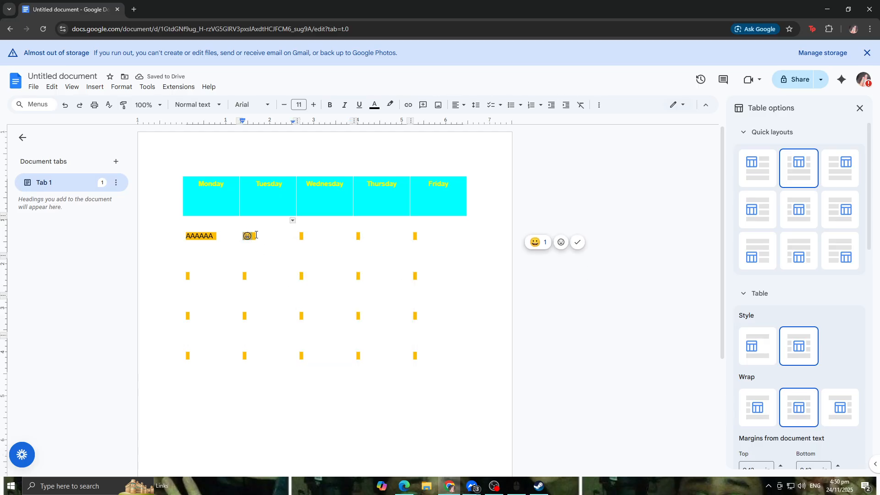
pyautogui.hotkey('ctrl', 'v')
pyautogui.hotkey('ctrl', 'v')
pyautogui.click(326, 244)
pyautogui.write('😁')
pyautogui.hotkey('ctrl', 'v')
pyautogui.hotkey('ctrl', 'v')
pyautogui.hotkey('ctrl', 'v')
pyautogui.hotkey('ctrl', 'v')
pyautogui.hotkey('ctrl', 'v')
pyautogui.hotkey('ctrl', 'v')
pyautogui.hotkey('ctrl', 'v')
pyautogui.hotkey('ctrl', 'v')
pyautogui.hotkey('ctrl', 'v')
pyautogui.hotkey('ctrl', 'v')
pyautogui.hotkey('ctrl', 'v')
pyautogui.hotkey('ctrl', 'v')
pyautogui.hotkey('ctrl', 'v')
pyautogui.hotkey('ctrl', 'v')
pyautogui.hotkey('ctrl', 'v')
pyautogui.hotkey('ctrl', 'v')
pyautogui.hotkey('ctrl', 'v')
pyautogui.hotkey('ctrl', 'v')
pyautogui.hotkey('ctrl', 'v')
pyautogui.hotkey('ctrl', 'v')
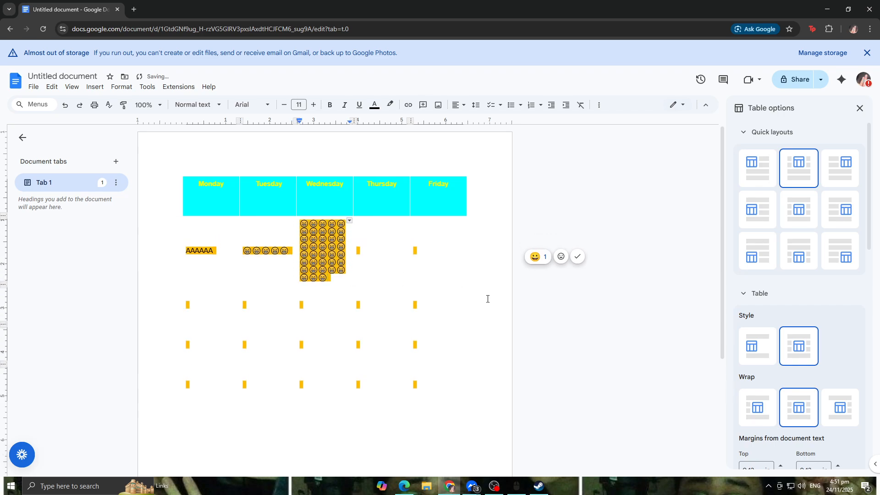
# - Undo the last several emoji pastes in the Wednesday cell
pyautogui.hotkey('ctrl', 'a')
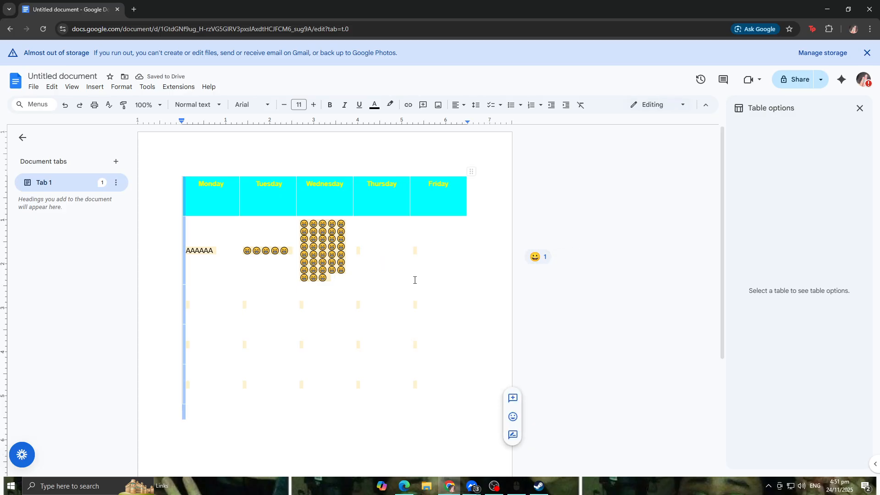
pyautogui.hotkey('ctrl', 'z')
pyautogui.hotkey('ctrl', 'z')
pyautogui.hotkey('ctrl', 'z')
pyautogui.hotkey('ctrl', 'z')
pyautogui.hotkey('ctrl', 'z')
pyautogui.hotkey('ctrl', 'z')
pyautogui.hotkey('ctrl', 'z')
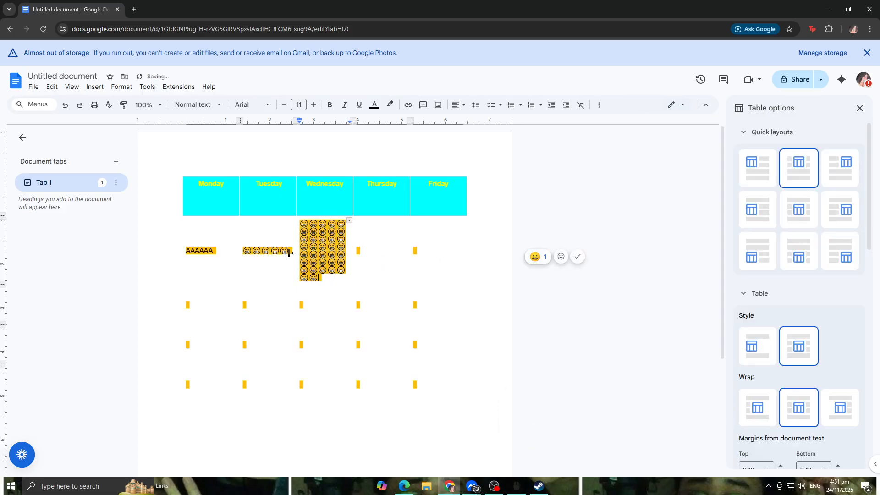
pyautogui.hotkey('ctrl', 'z')
pyautogui.hotkey('ctrl', 'z')
pyautogui.hotkey('ctrl', 'z')
pyautogui.hotkey('ctrl', 'z')
# - Add a heart-eyes emoji reaction to the rows below the header
pyautogui.click(371, 245)
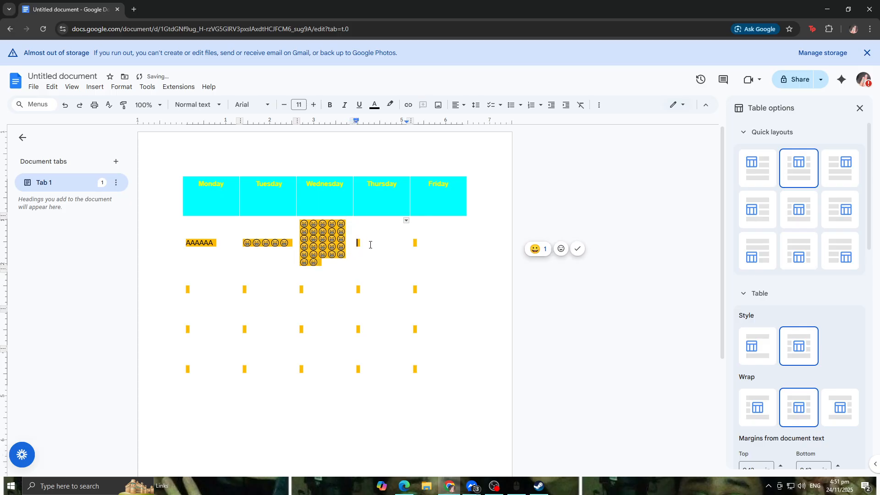
pyautogui.click(561, 249)
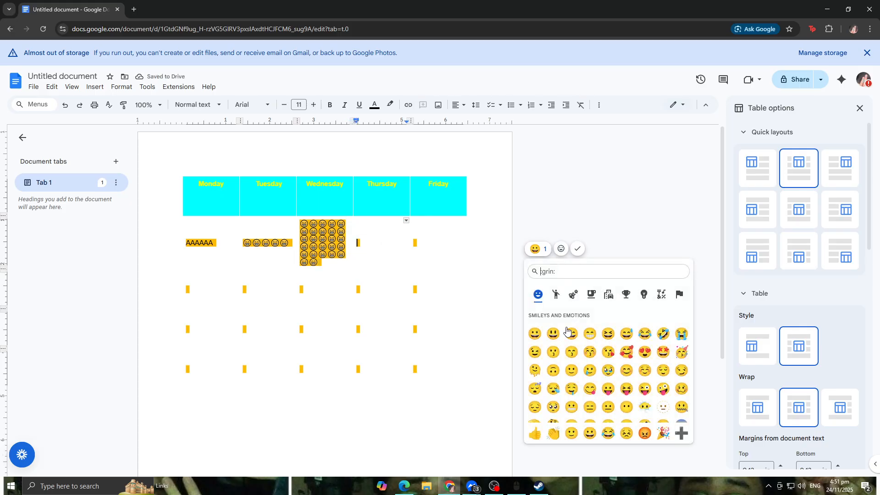
pyautogui.click(644, 353)
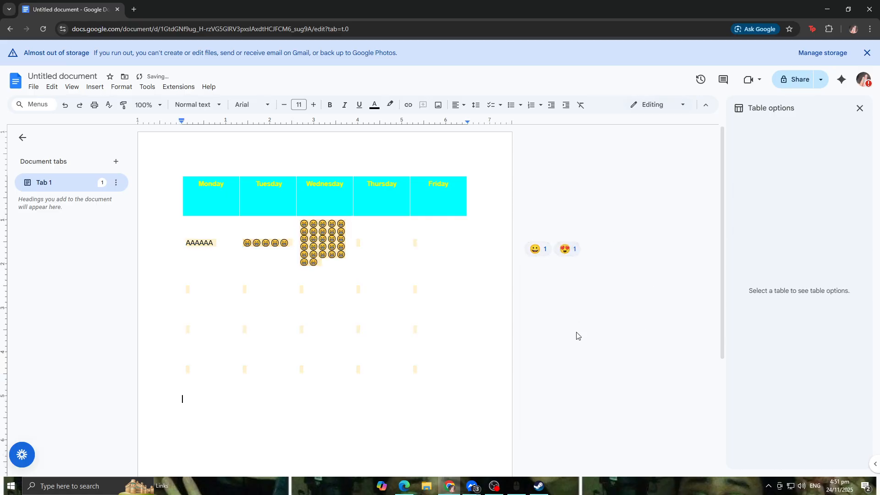
# - Select the four rows below the weekday header and set the table border color to black
pyautogui.click(402, 299)
pyautogui.moveTo(514, 216); pyautogui.dragTo(493, 365)
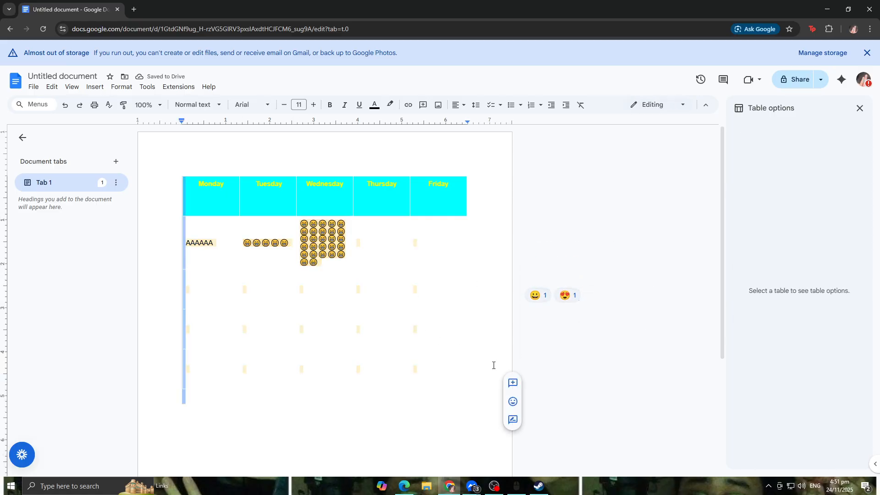
pyautogui.moveTo(205, 222); pyautogui.dragTo(475, 419)
pyautogui.click(461, 349)
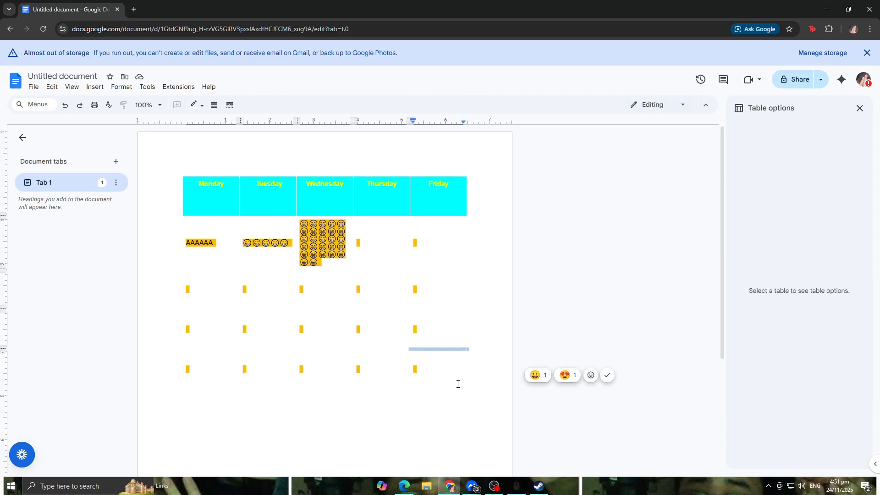
pyautogui.moveTo(461, 356); pyautogui.dragTo(187, 242)
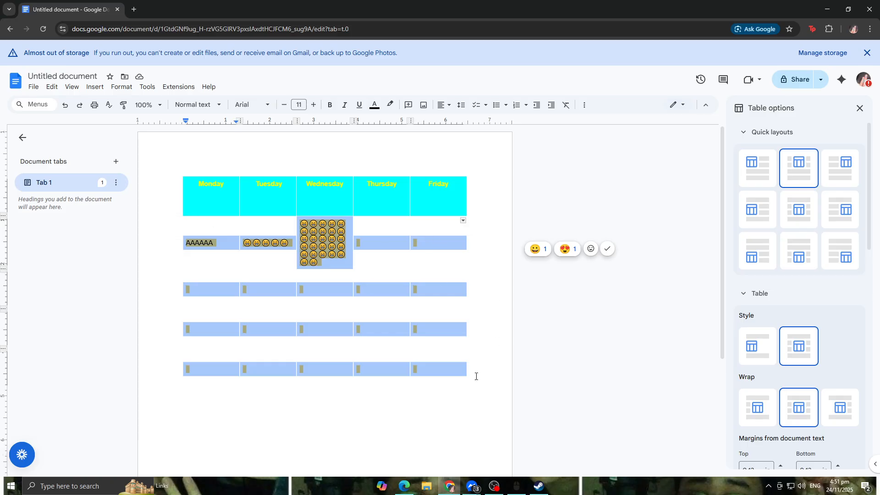
pyautogui.scroll(-10, 829, 302)
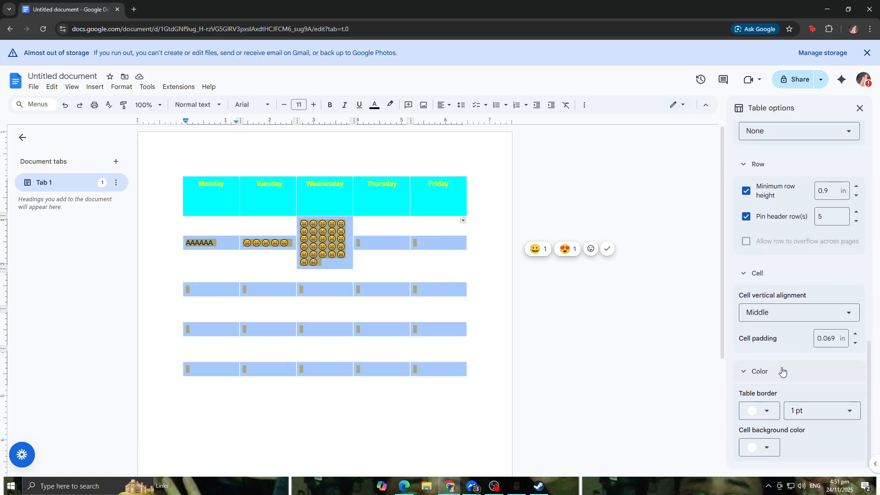
pyautogui.click(761, 411)
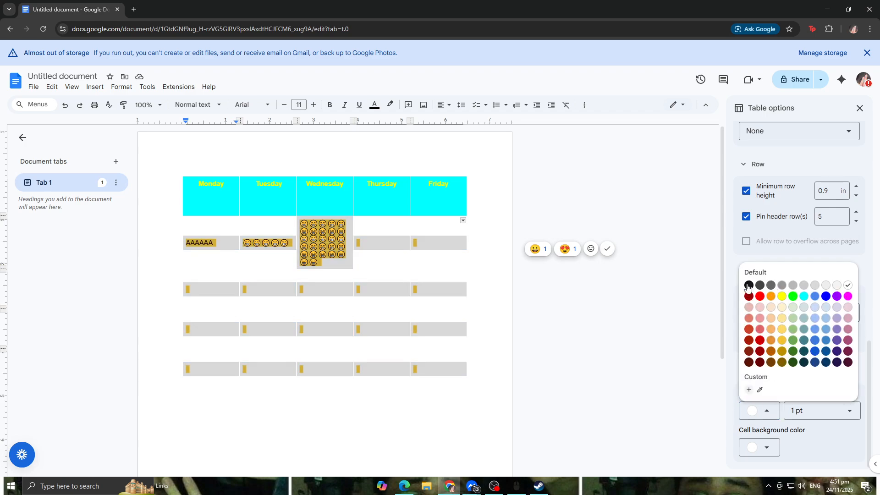
pyautogui.click(749, 285)
# - Set the table border width to 6 pt and deselect the rows
pyautogui.click(799, 417)
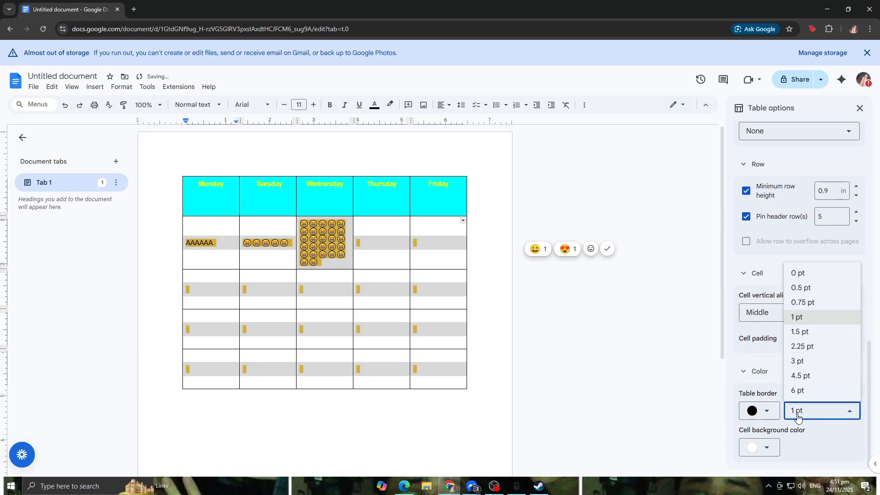
pyautogui.click(815, 288)
pyautogui.click(829, 414)
pyautogui.click(823, 391)
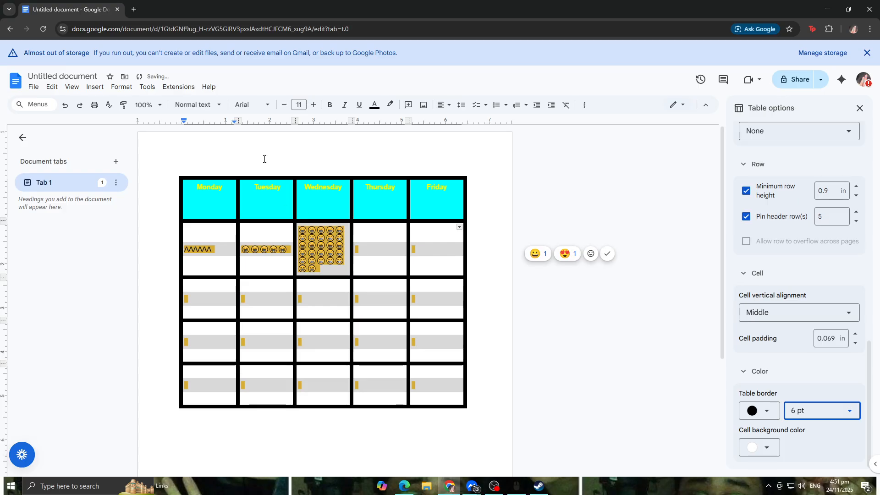
pyautogui.click(196, 209)
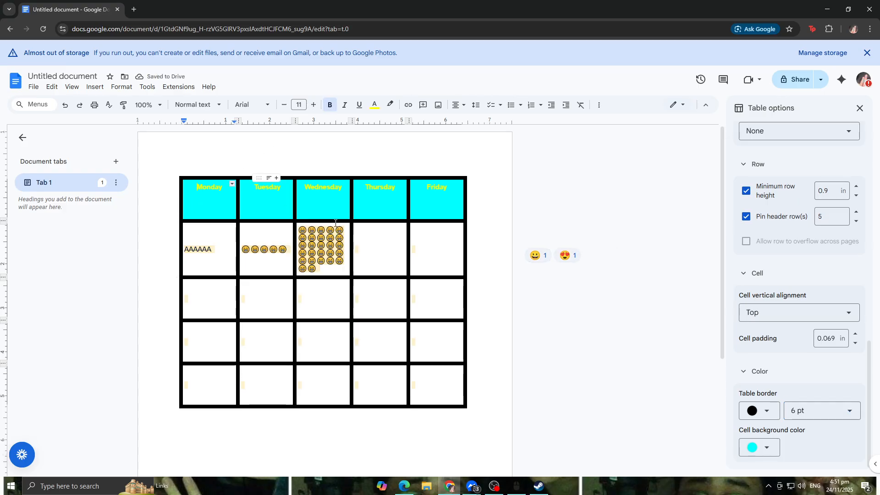
# - Review the table options and, with the whole table selected, examine the chart types available for insertion
pyautogui.scroll(5, 798, 298)
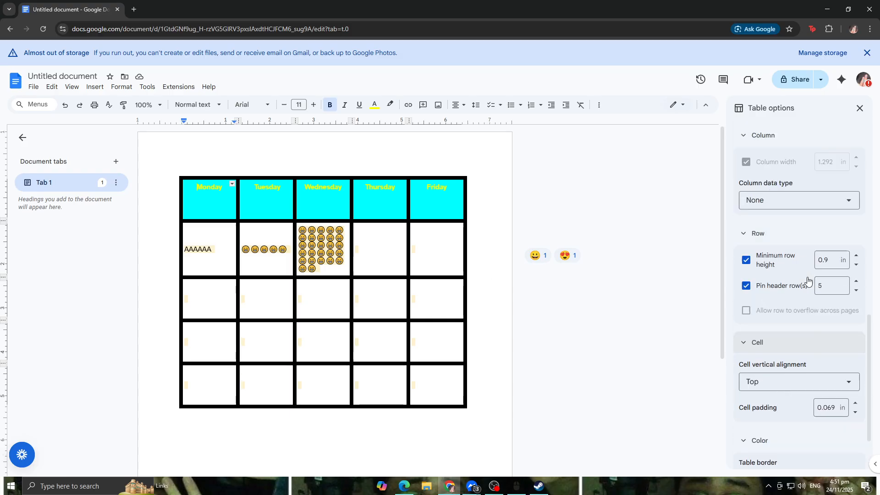
pyautogui.scroll(10, 734, 288)
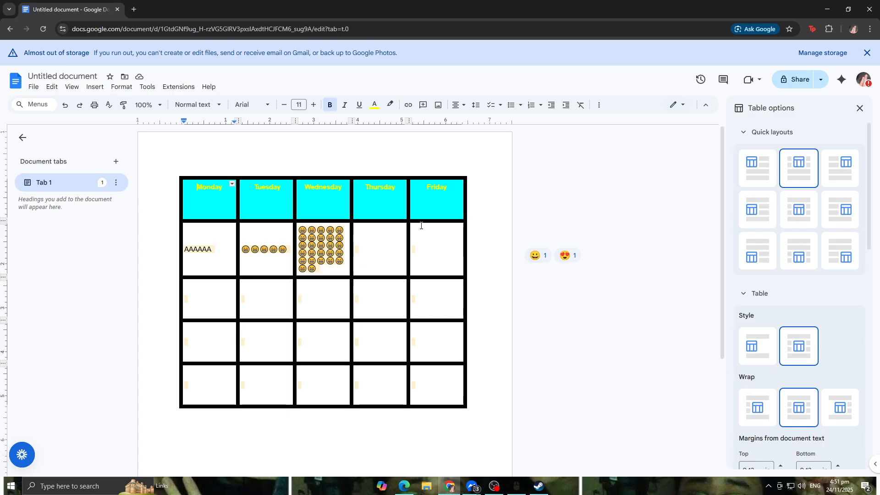
pyautogui.moveTo(192, 238); pyautogui.dragTo(427, 371)
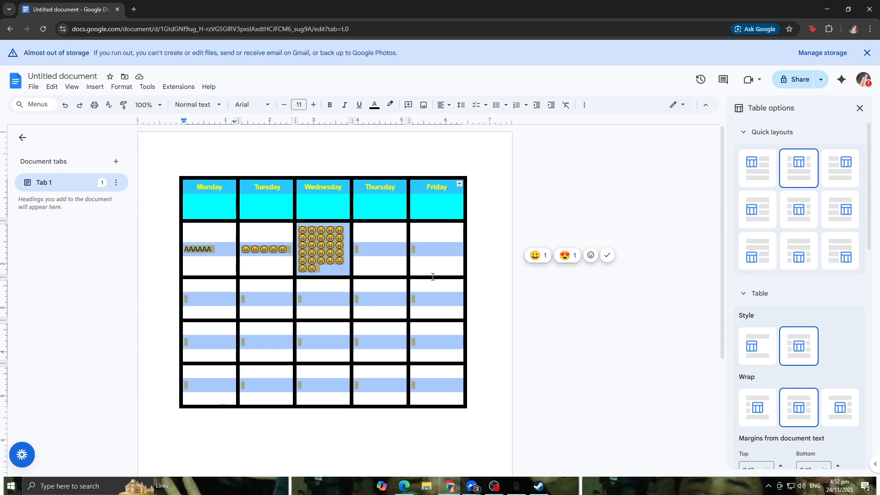
pyautogui.click(121, 87)
pyautogui.moveTo(97, 92)
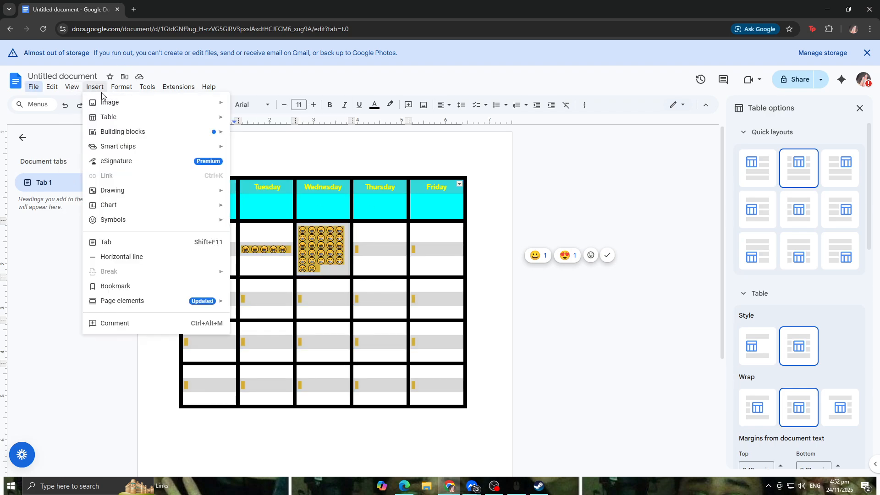
pyautogui.moveTo(109, 105)
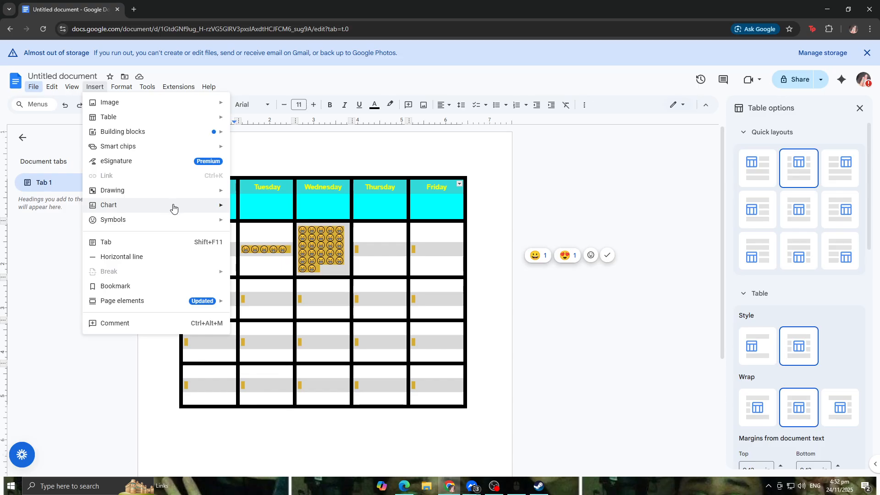
pyautogui.moveTo(174, 208)
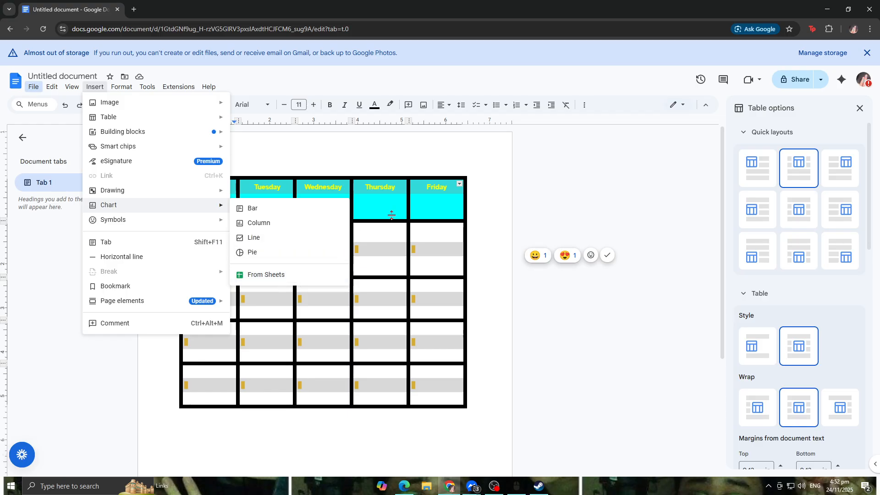
pyautogui.click(482, 212)
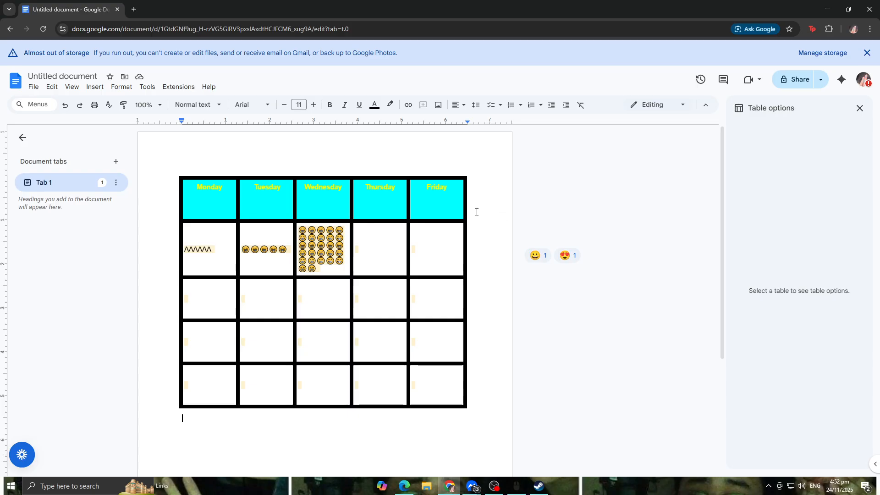